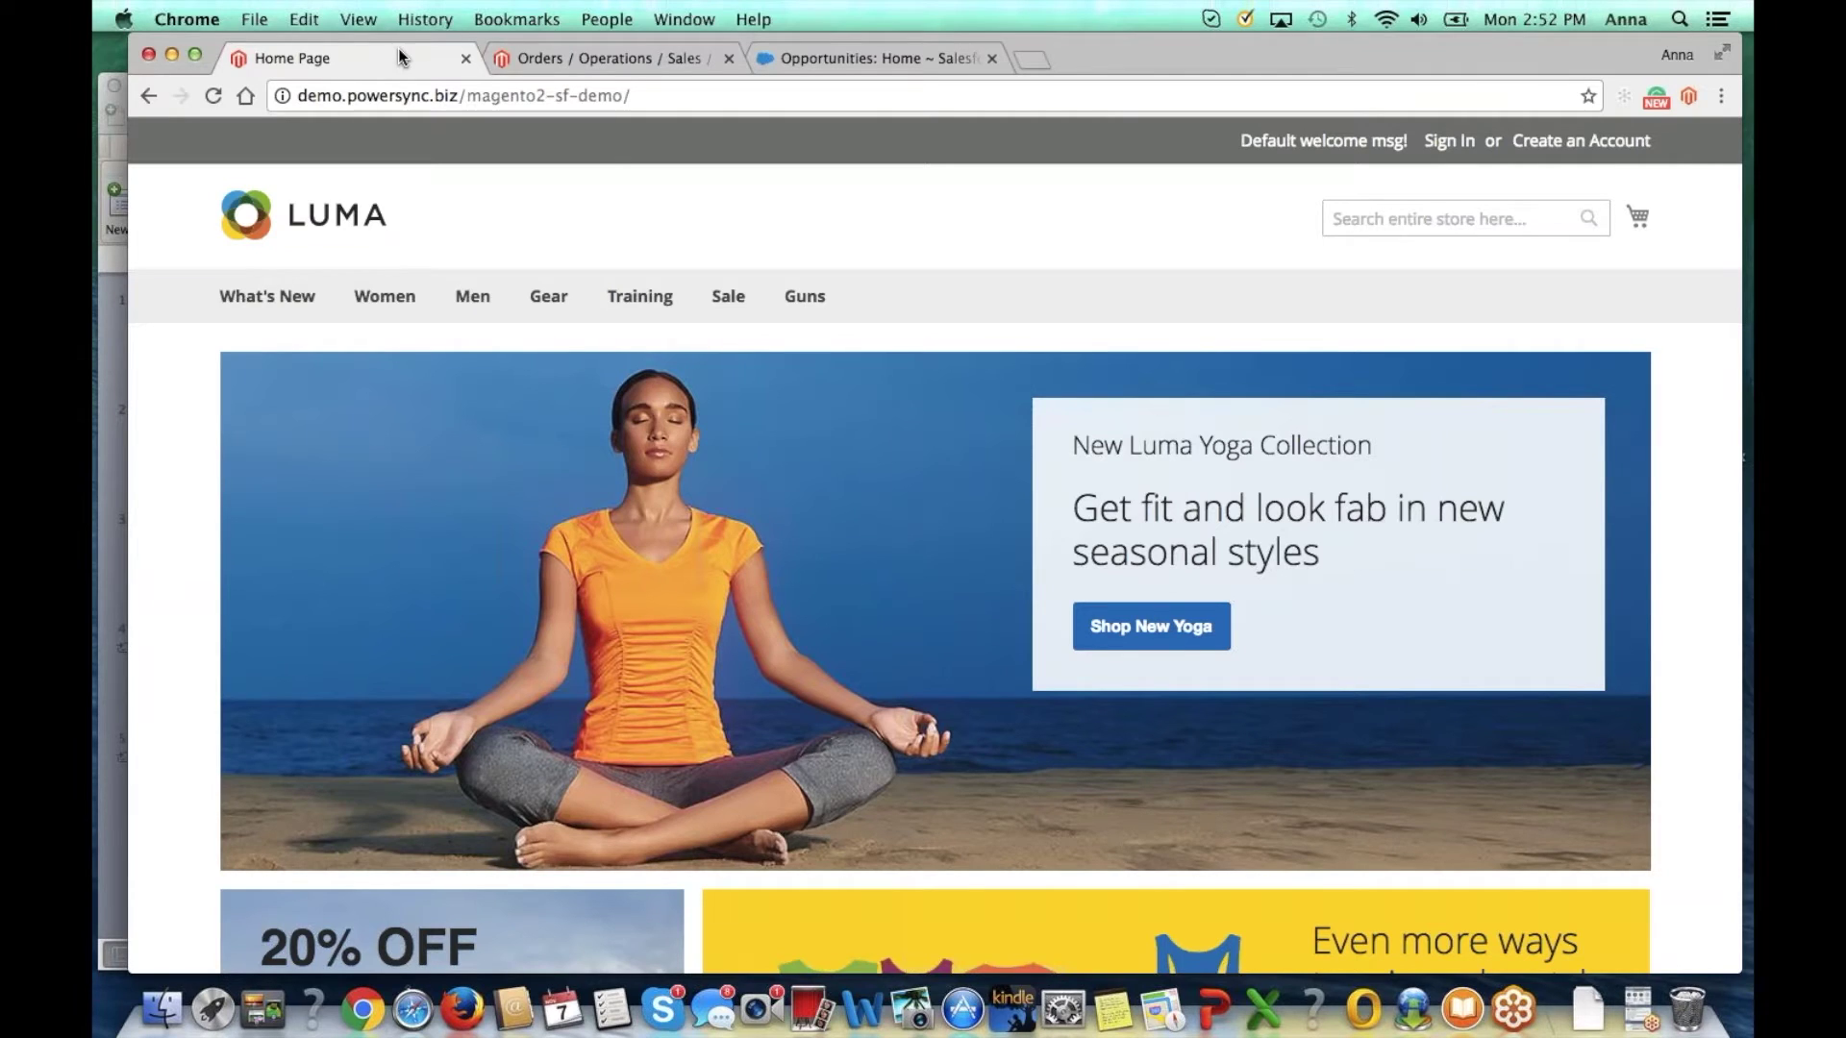
Step: Add the Driven Backpack from Gear > Bags to the cart and go to checkout
{"action": "mouse_move", "coordinate": [555, 306]}
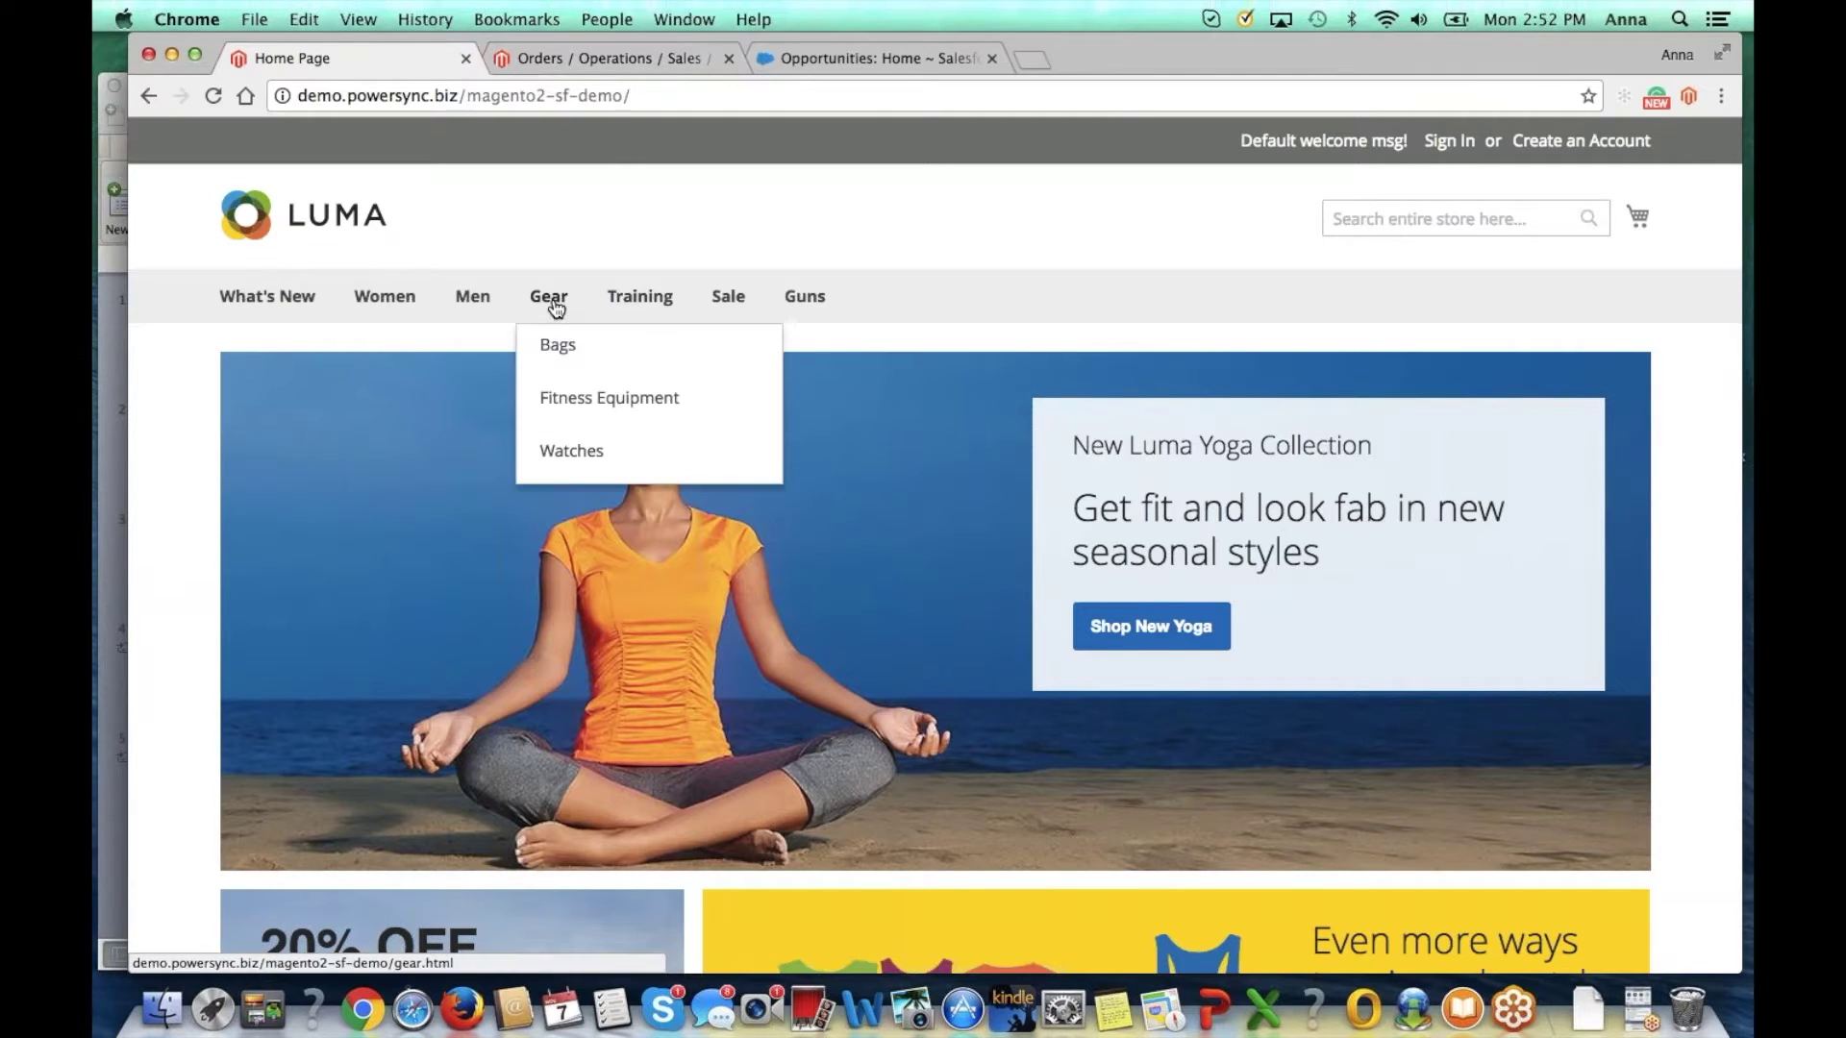
{"action": "left_click", "coordinate": [555, 344]}
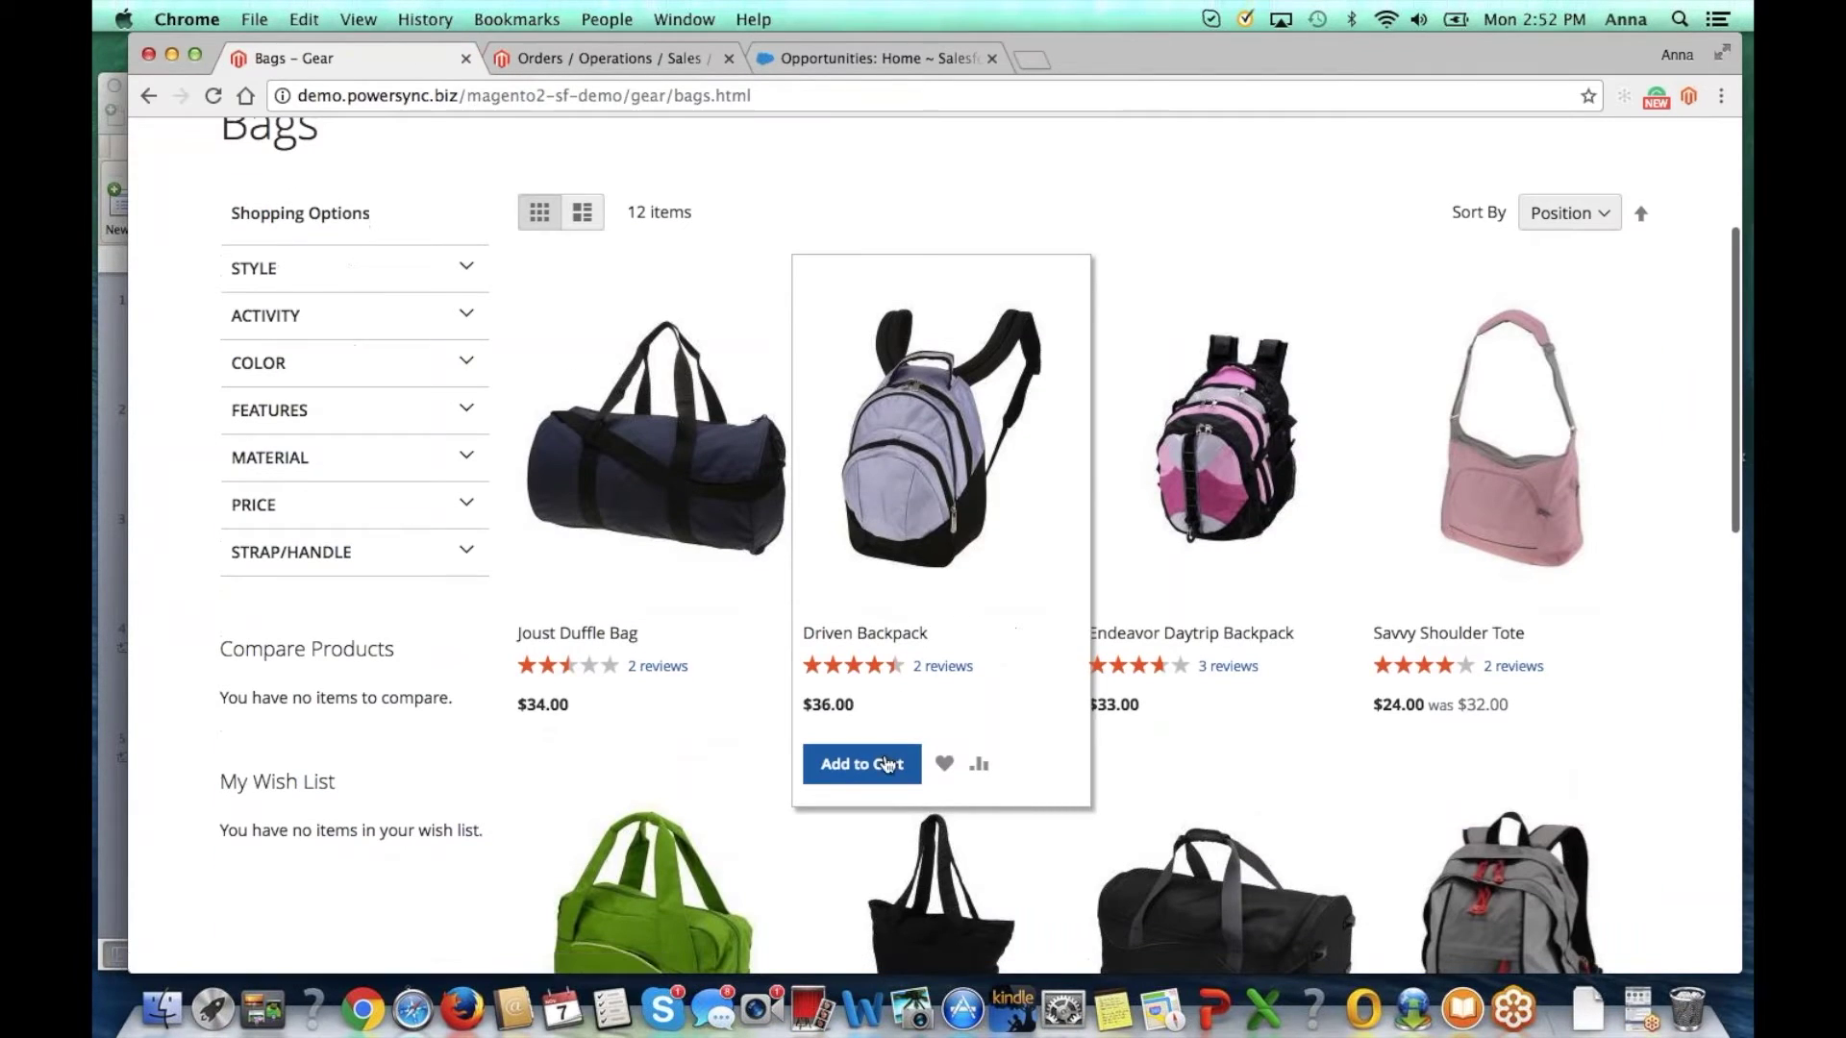
{"action": "left_click", "coordinate": [888, 764]}
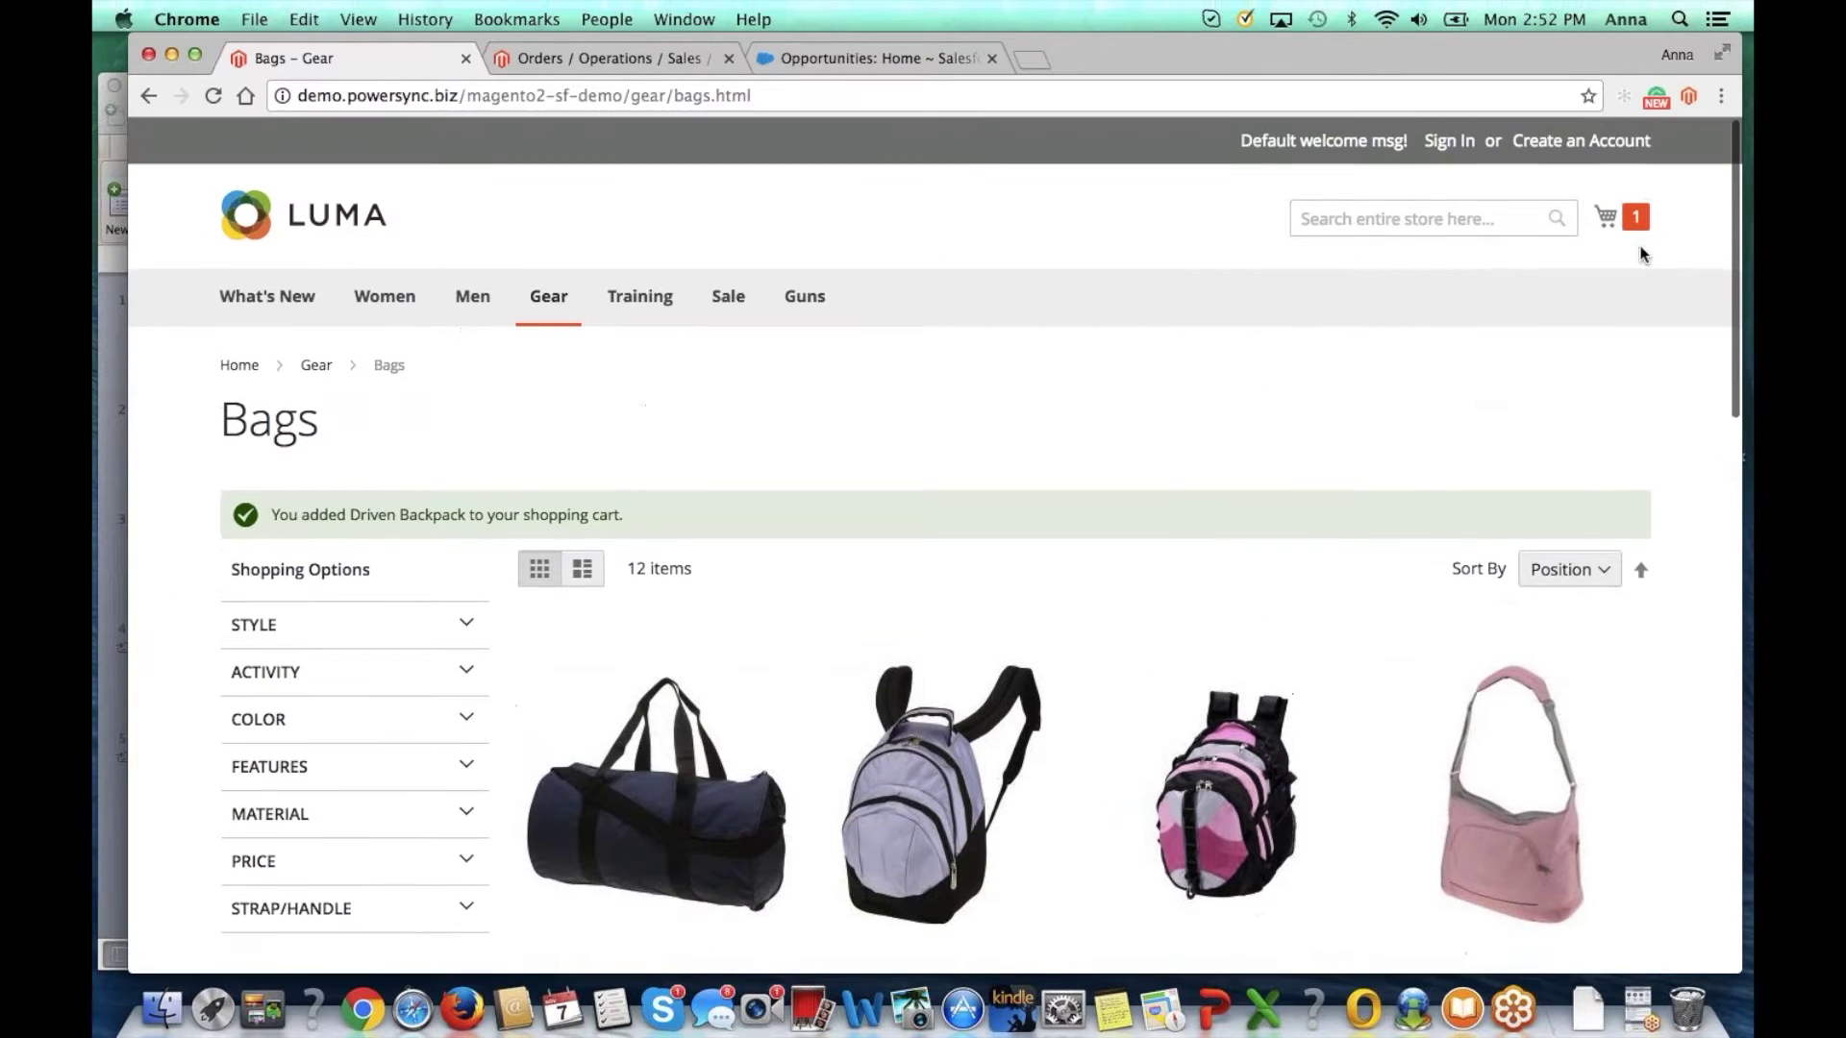
{"action": "left_click", "coordinate": [1625, 218]}
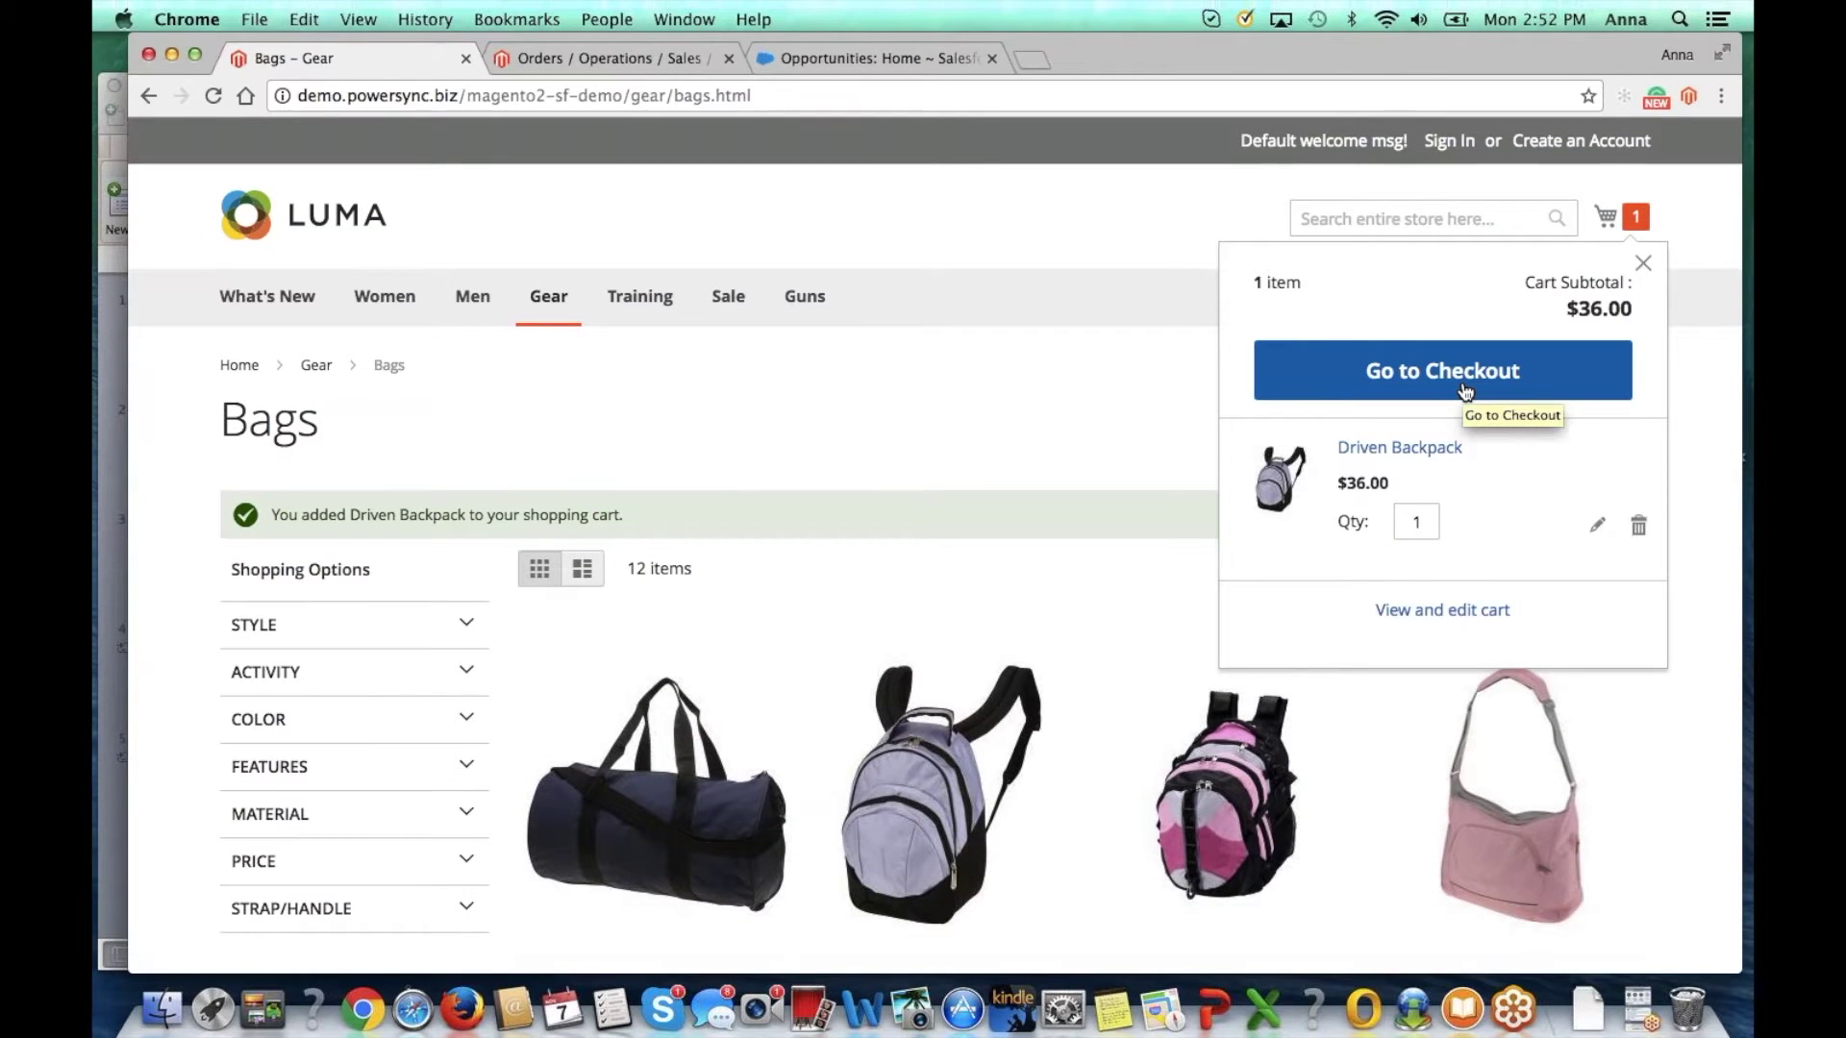
{"action": "left_click", "coordinate": [1465, 391]}
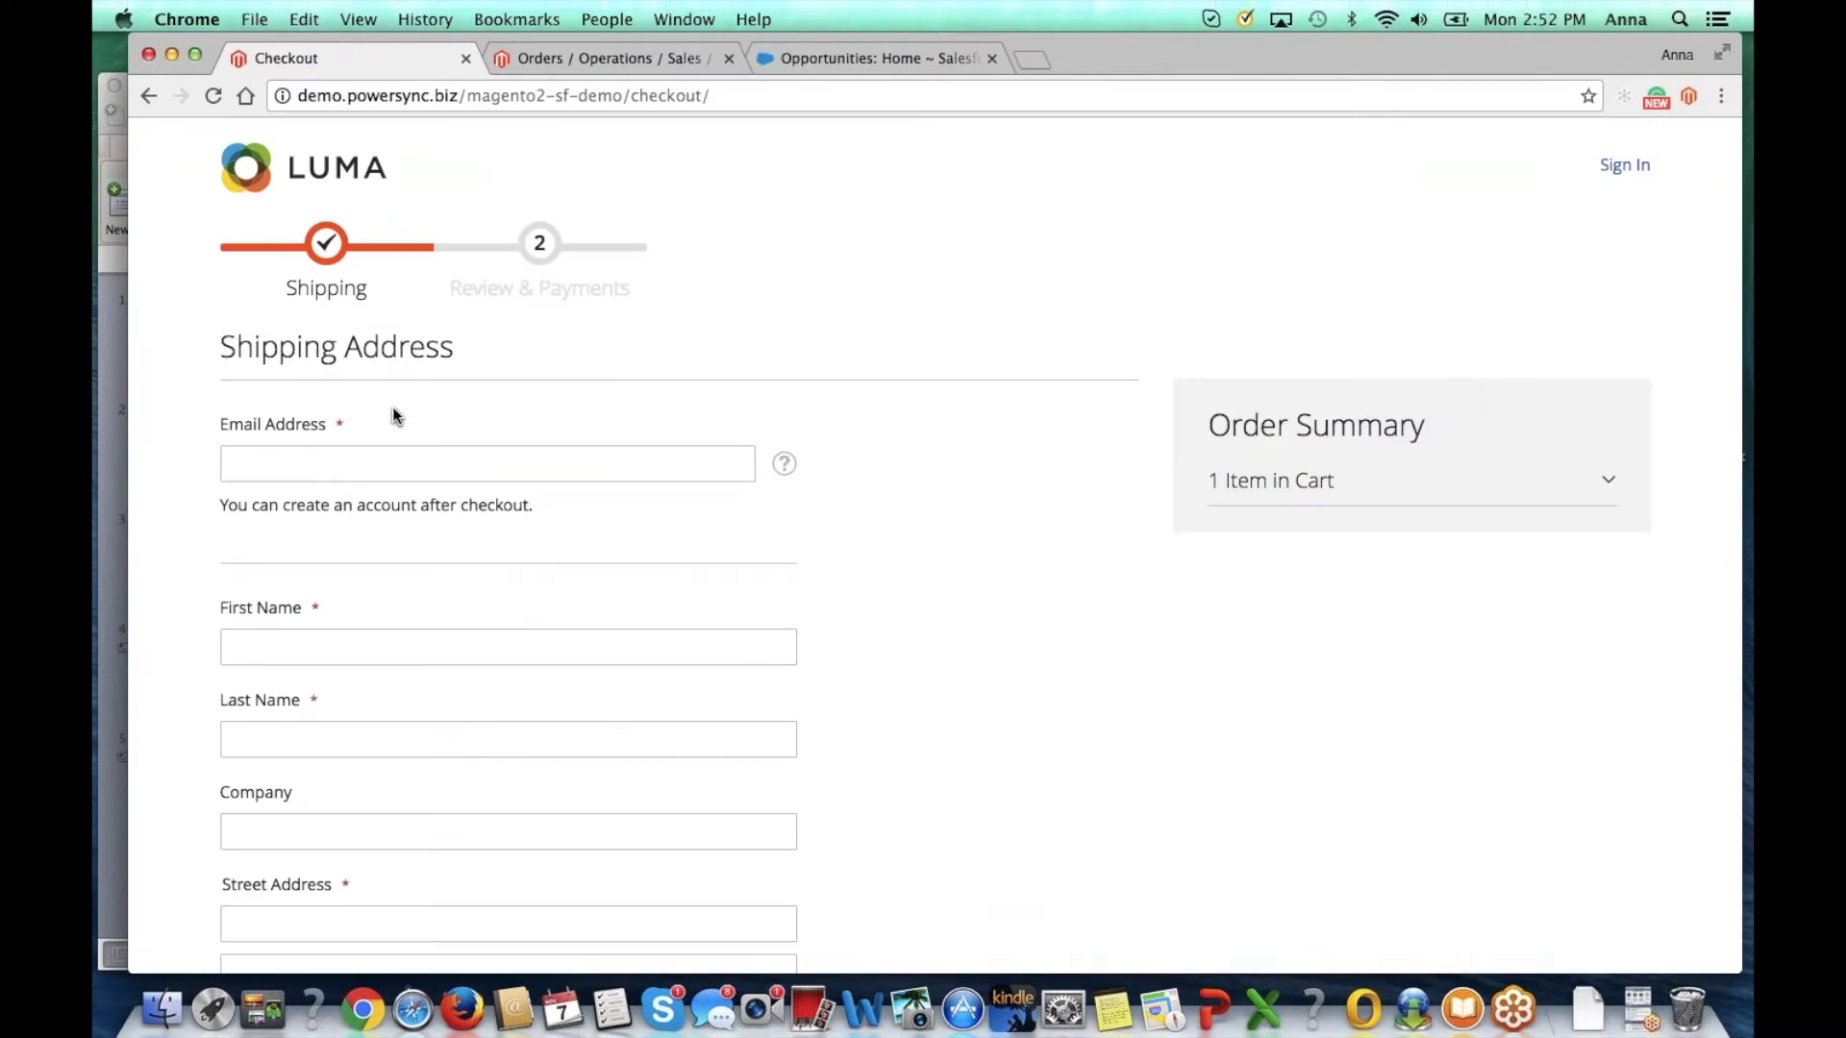
Step: Enter the guest's e-mail, name, zip code and phone, and choose $5.00 Flat Rate shipping
{"action": "left_click", "coordinate": [274, 469]}
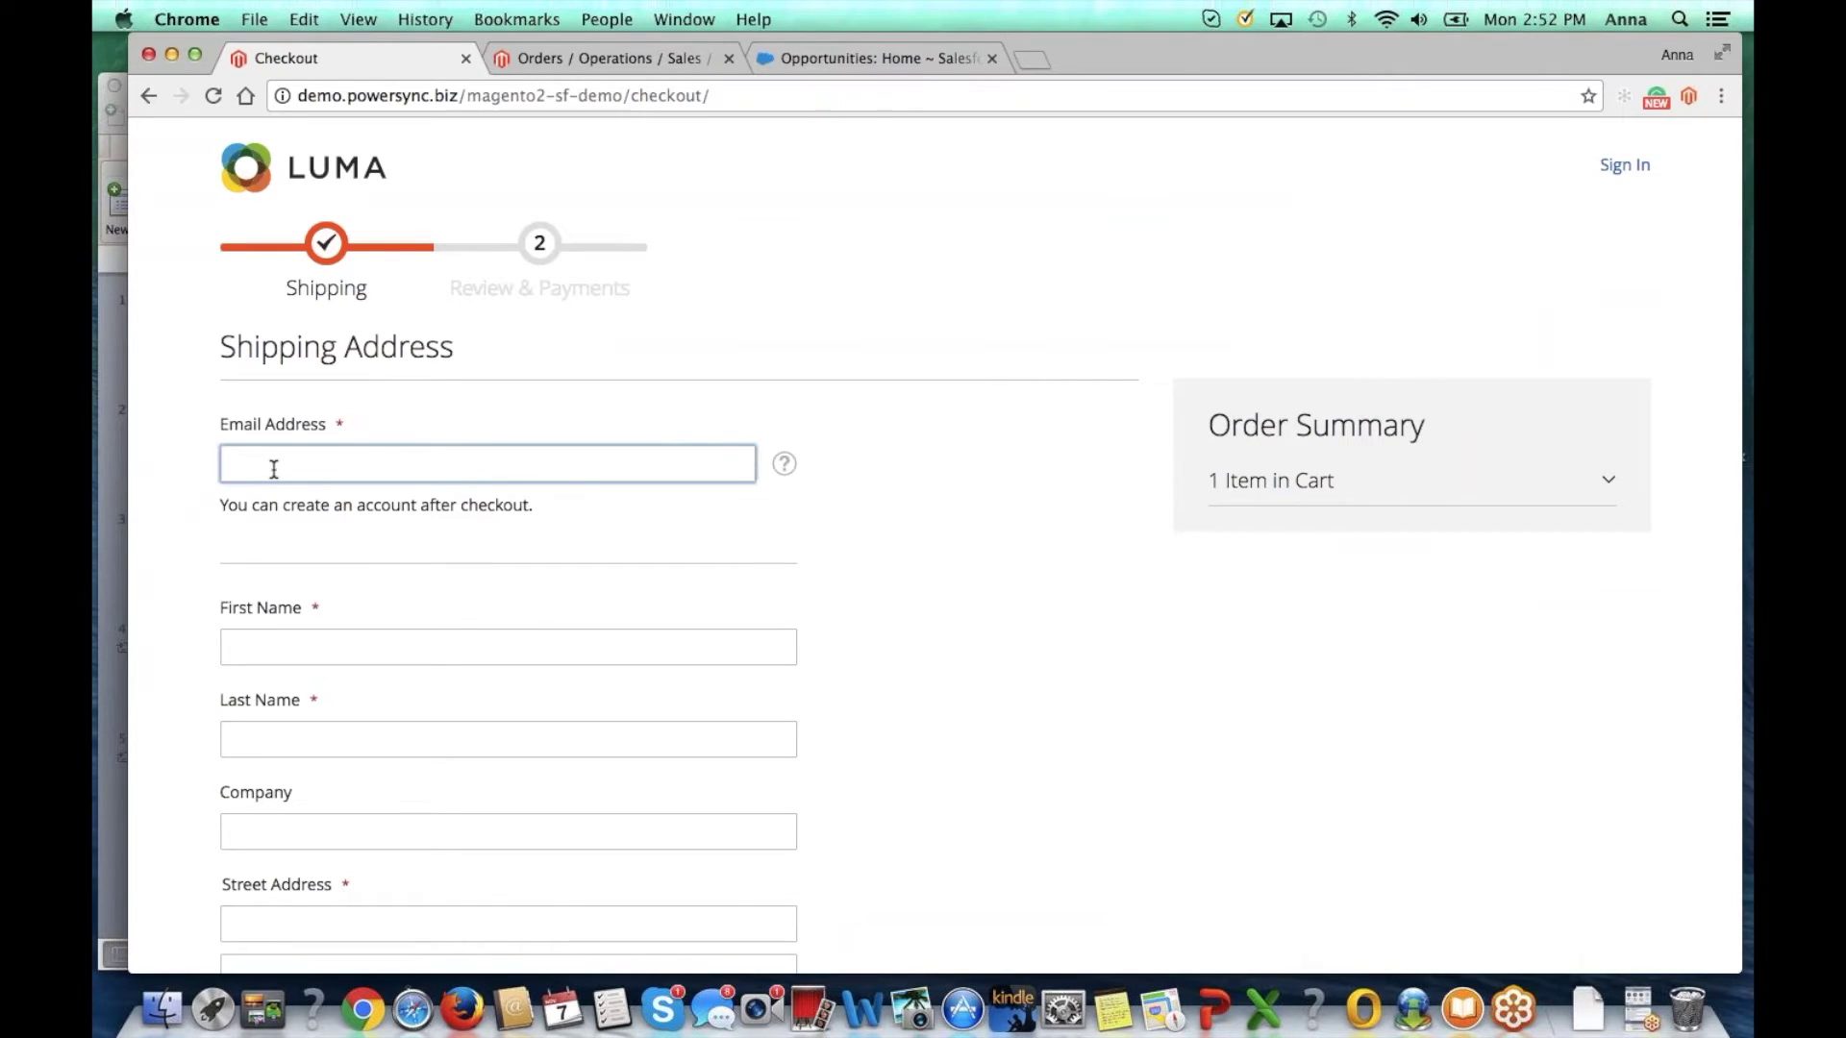
{"action": "key", "text": "Tab"}
{"action": "type", "text": "A"}
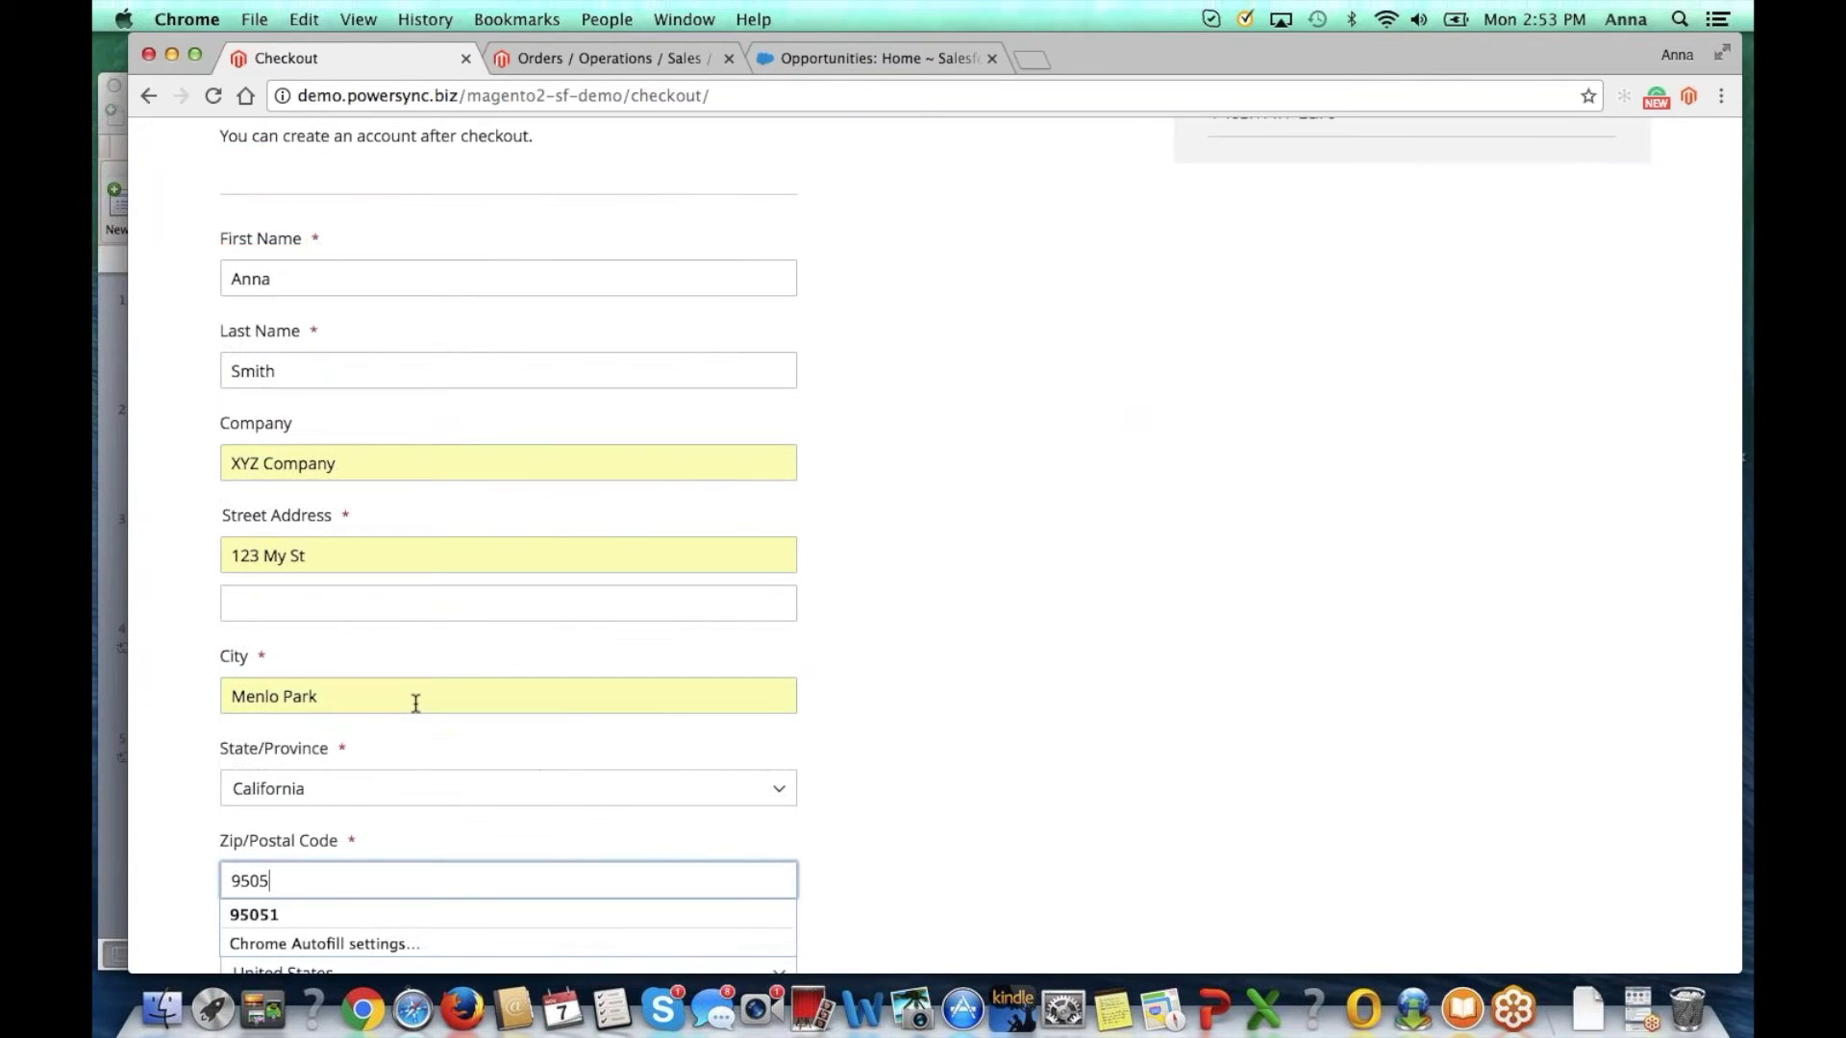
{"action": "type", "text": "1"}
{"action": "key", "text": "Tab"}
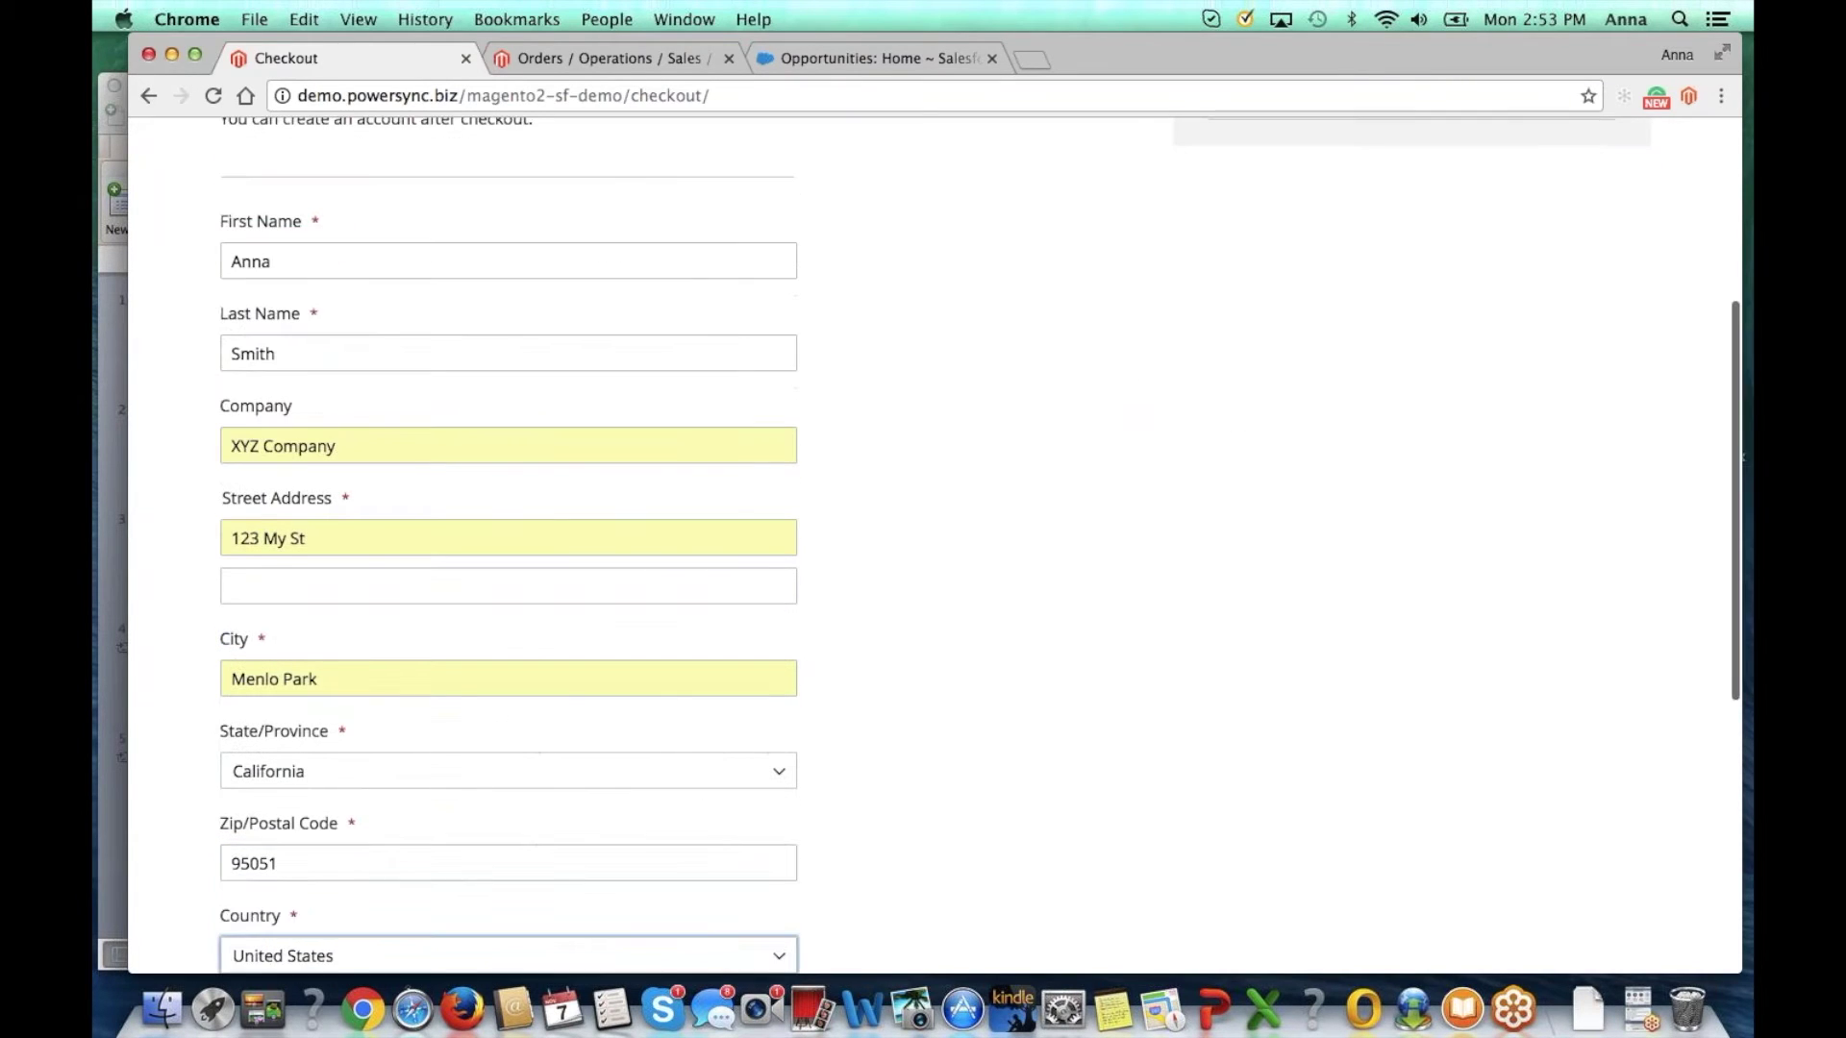
{"action": "key", "text": "Tab"}
{"action": "type", "text": "45974947"}
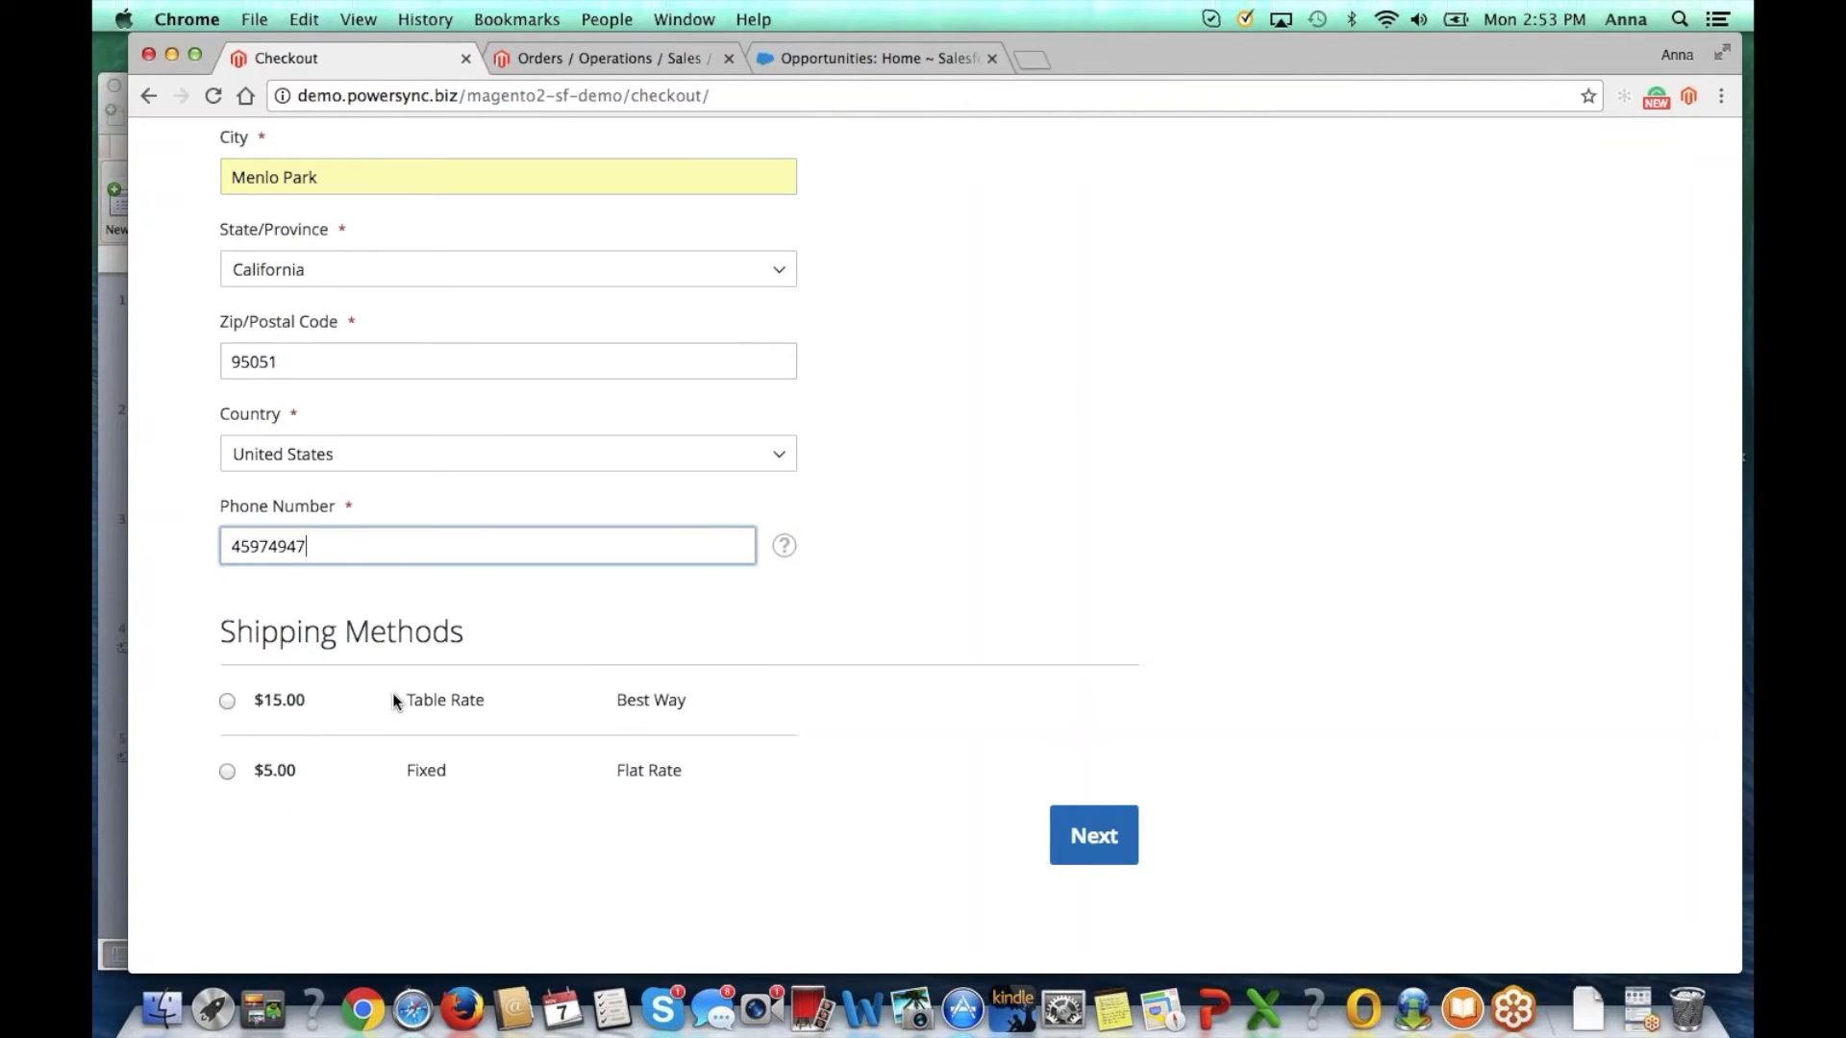
{"action": "left_click", "coordinate": [227, 772]}
Step: Continue to Review & Payments and place the $41.00 Driven Backpack guest order
{"action": "left_click", "coordinate": [1096, 836]}
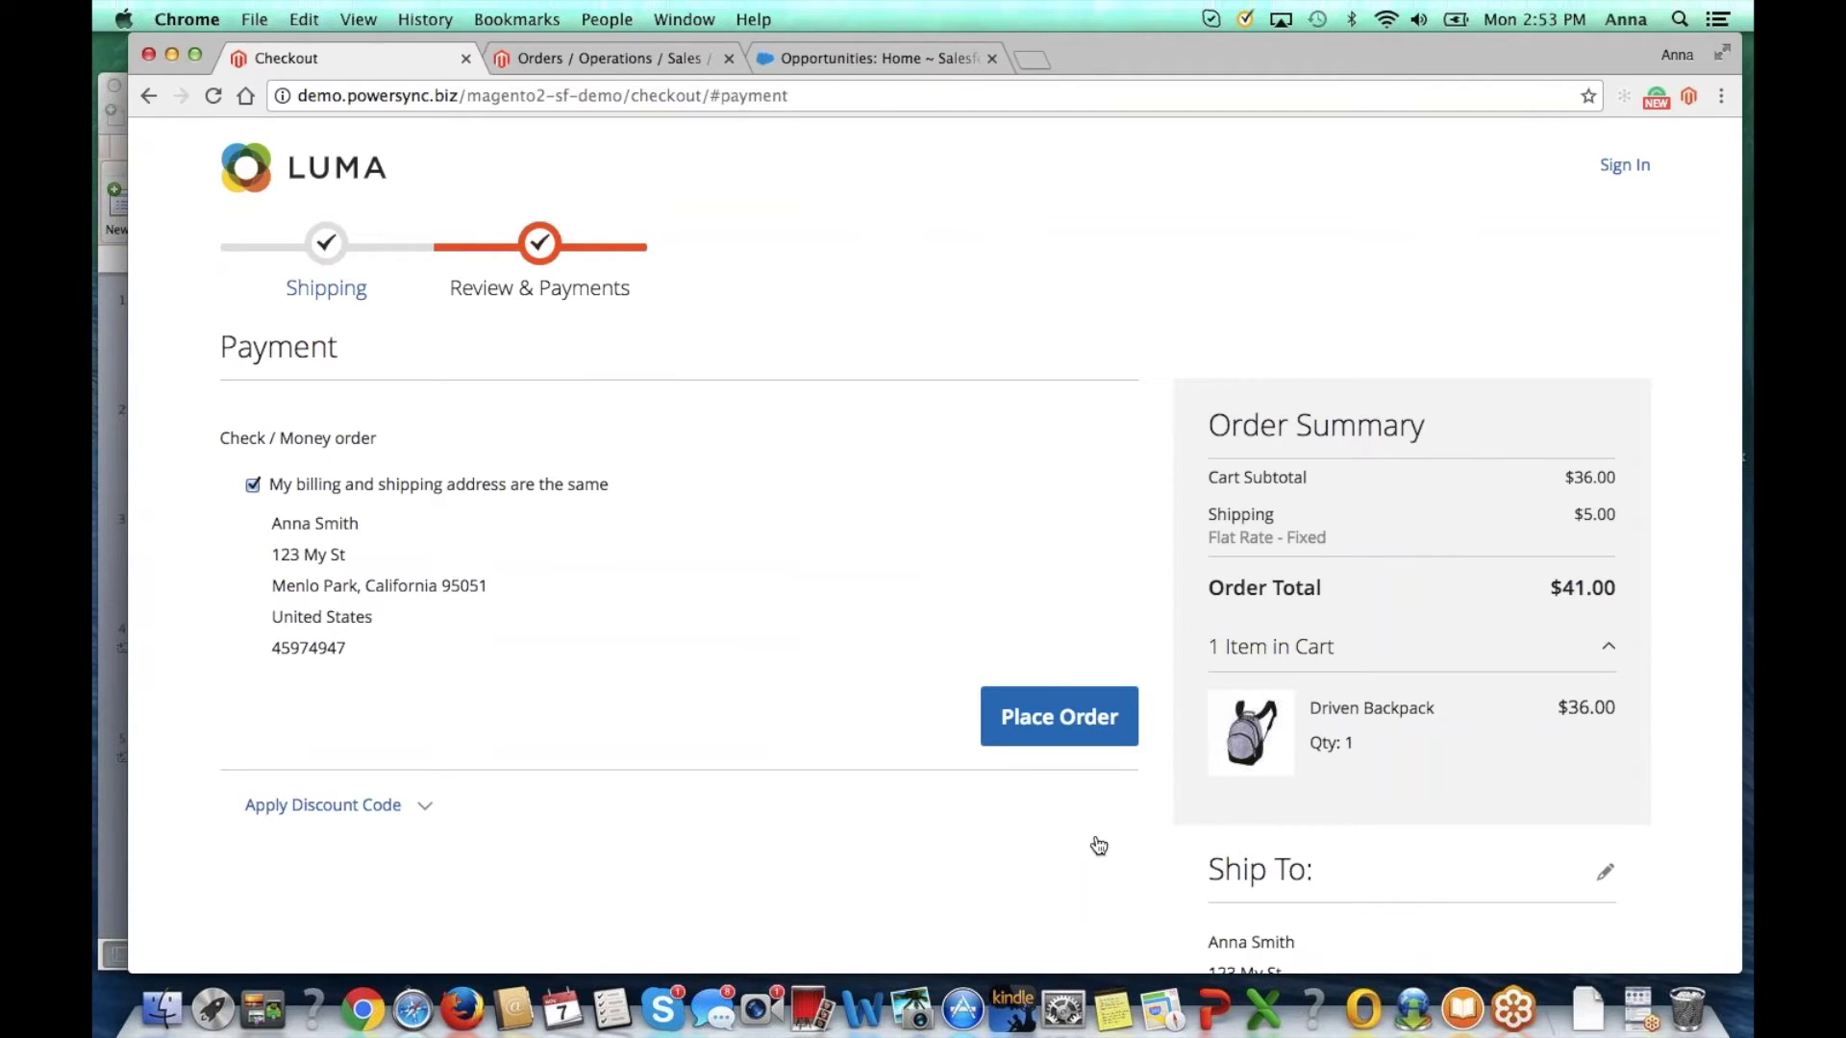
{"action": "left_click", "coordinate": [1035, 731]}
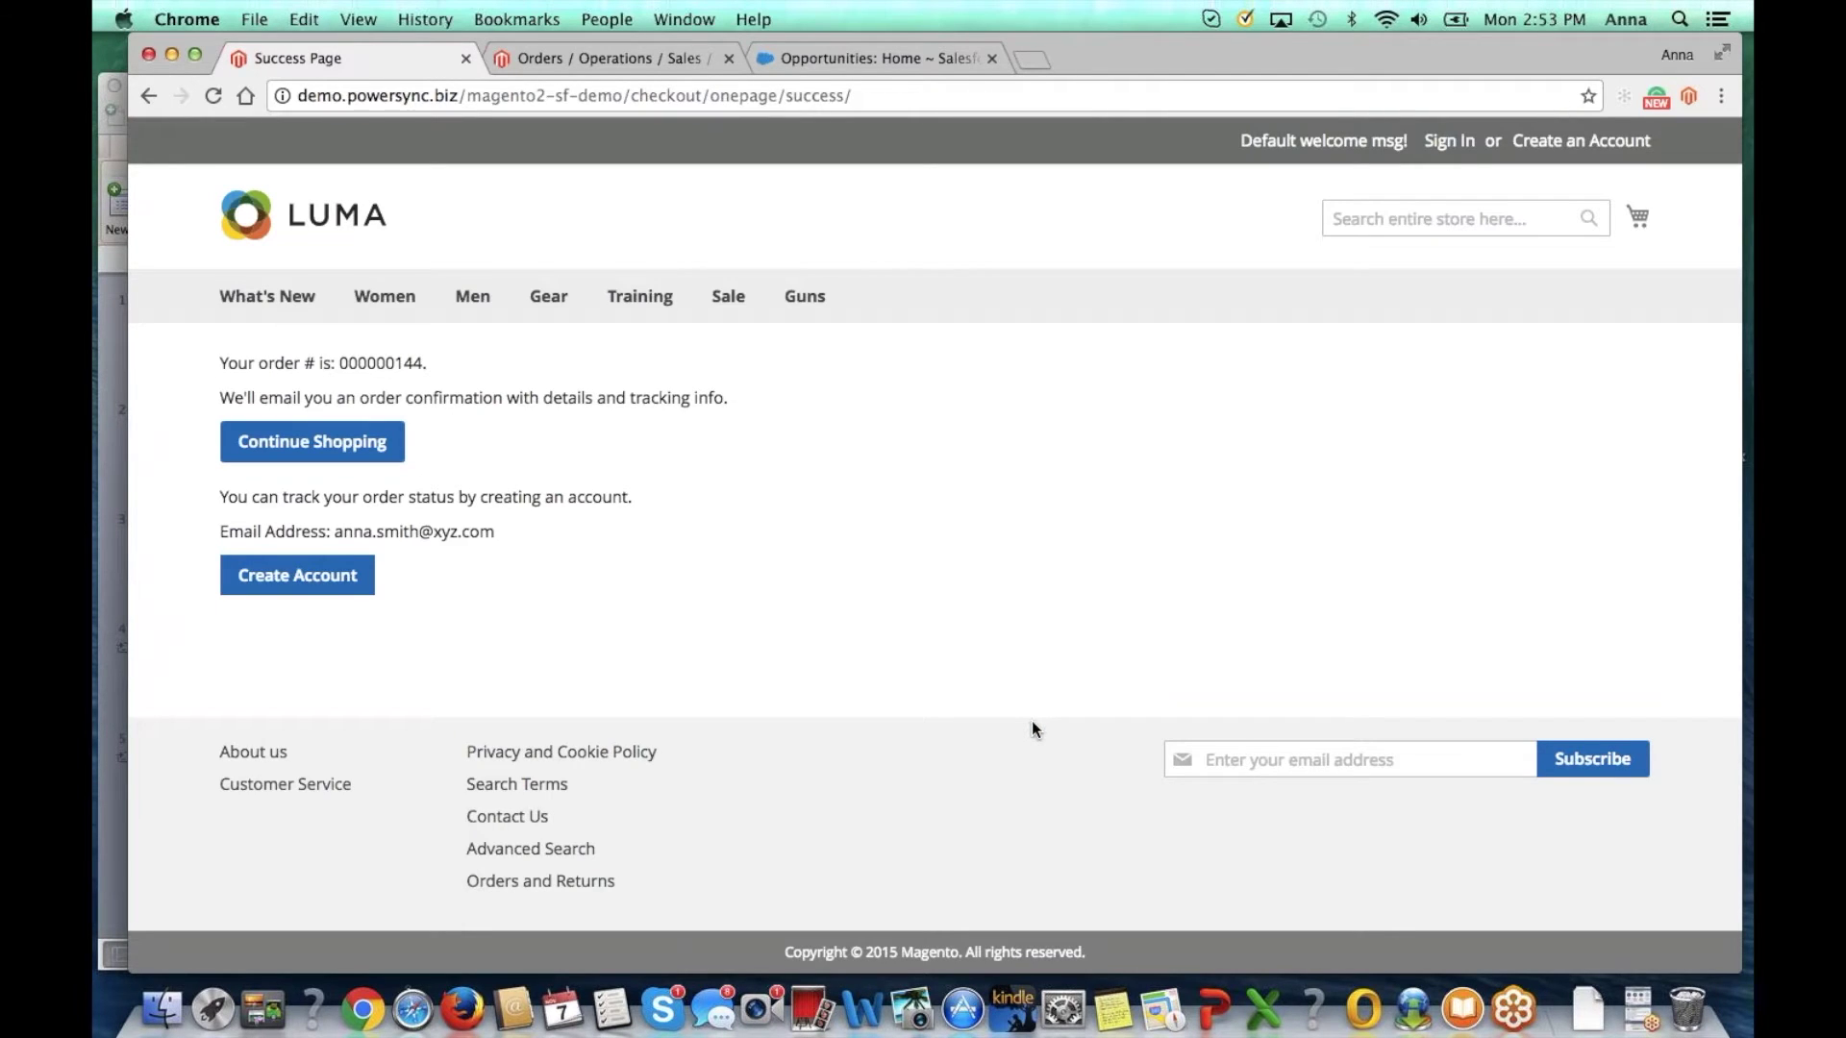
{"action": "left_click", "coordinate": [811, 54]}
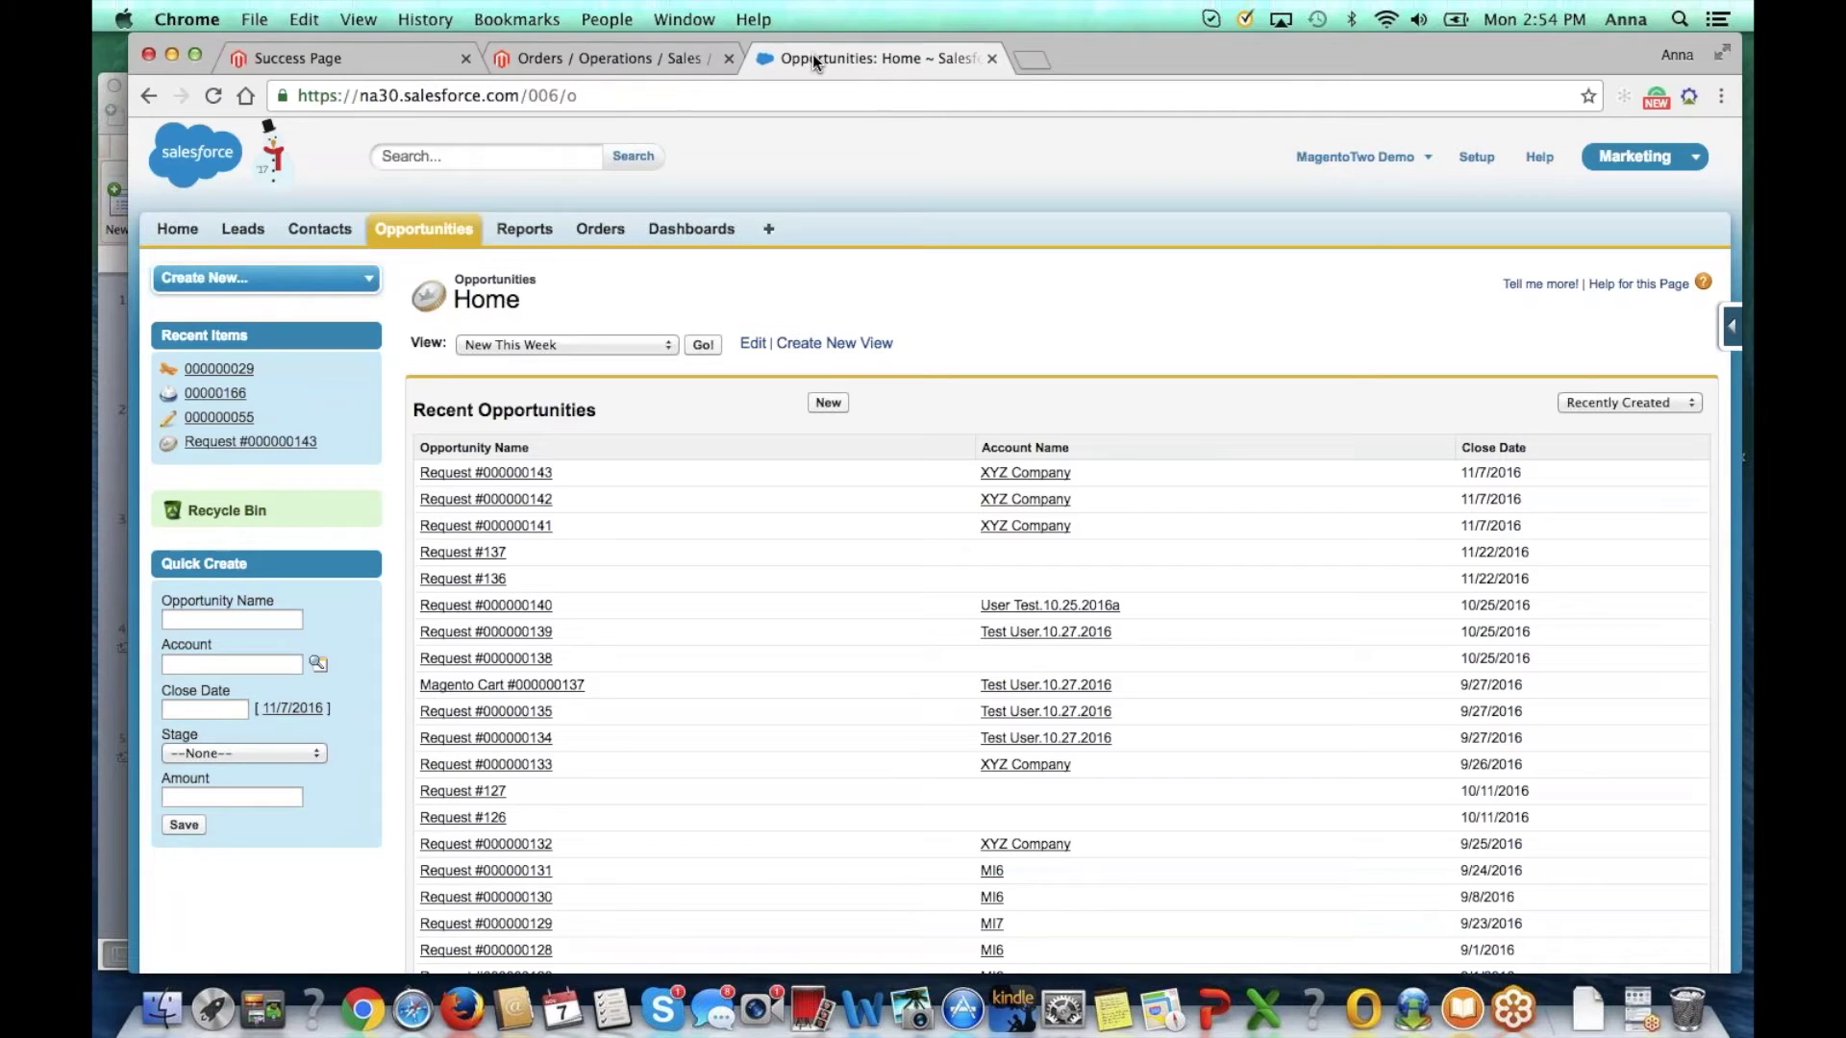
Step: Refresh Opportunities and review Request #000000144's $41.00 total, Driven Backpack line and contact role
{"action": "key", "text": "super+r"}
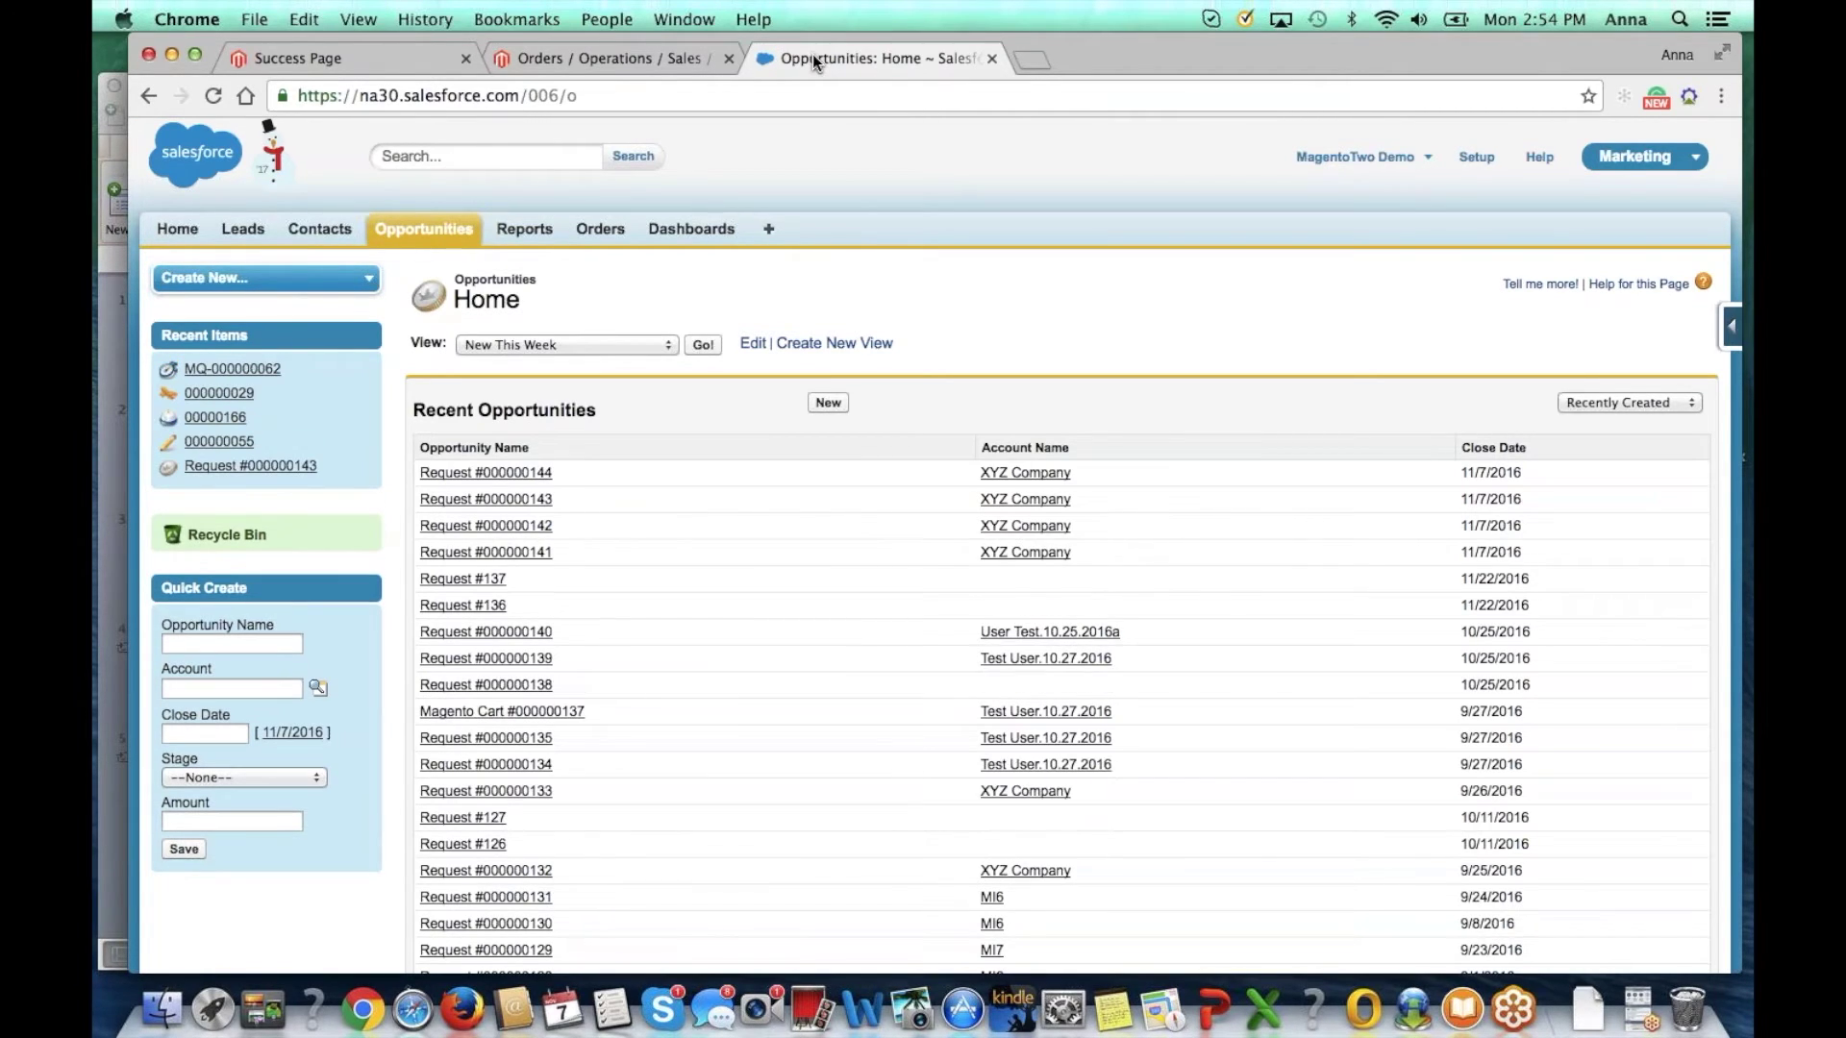
{"action": "left_click", "coordinate": [485, 472]}
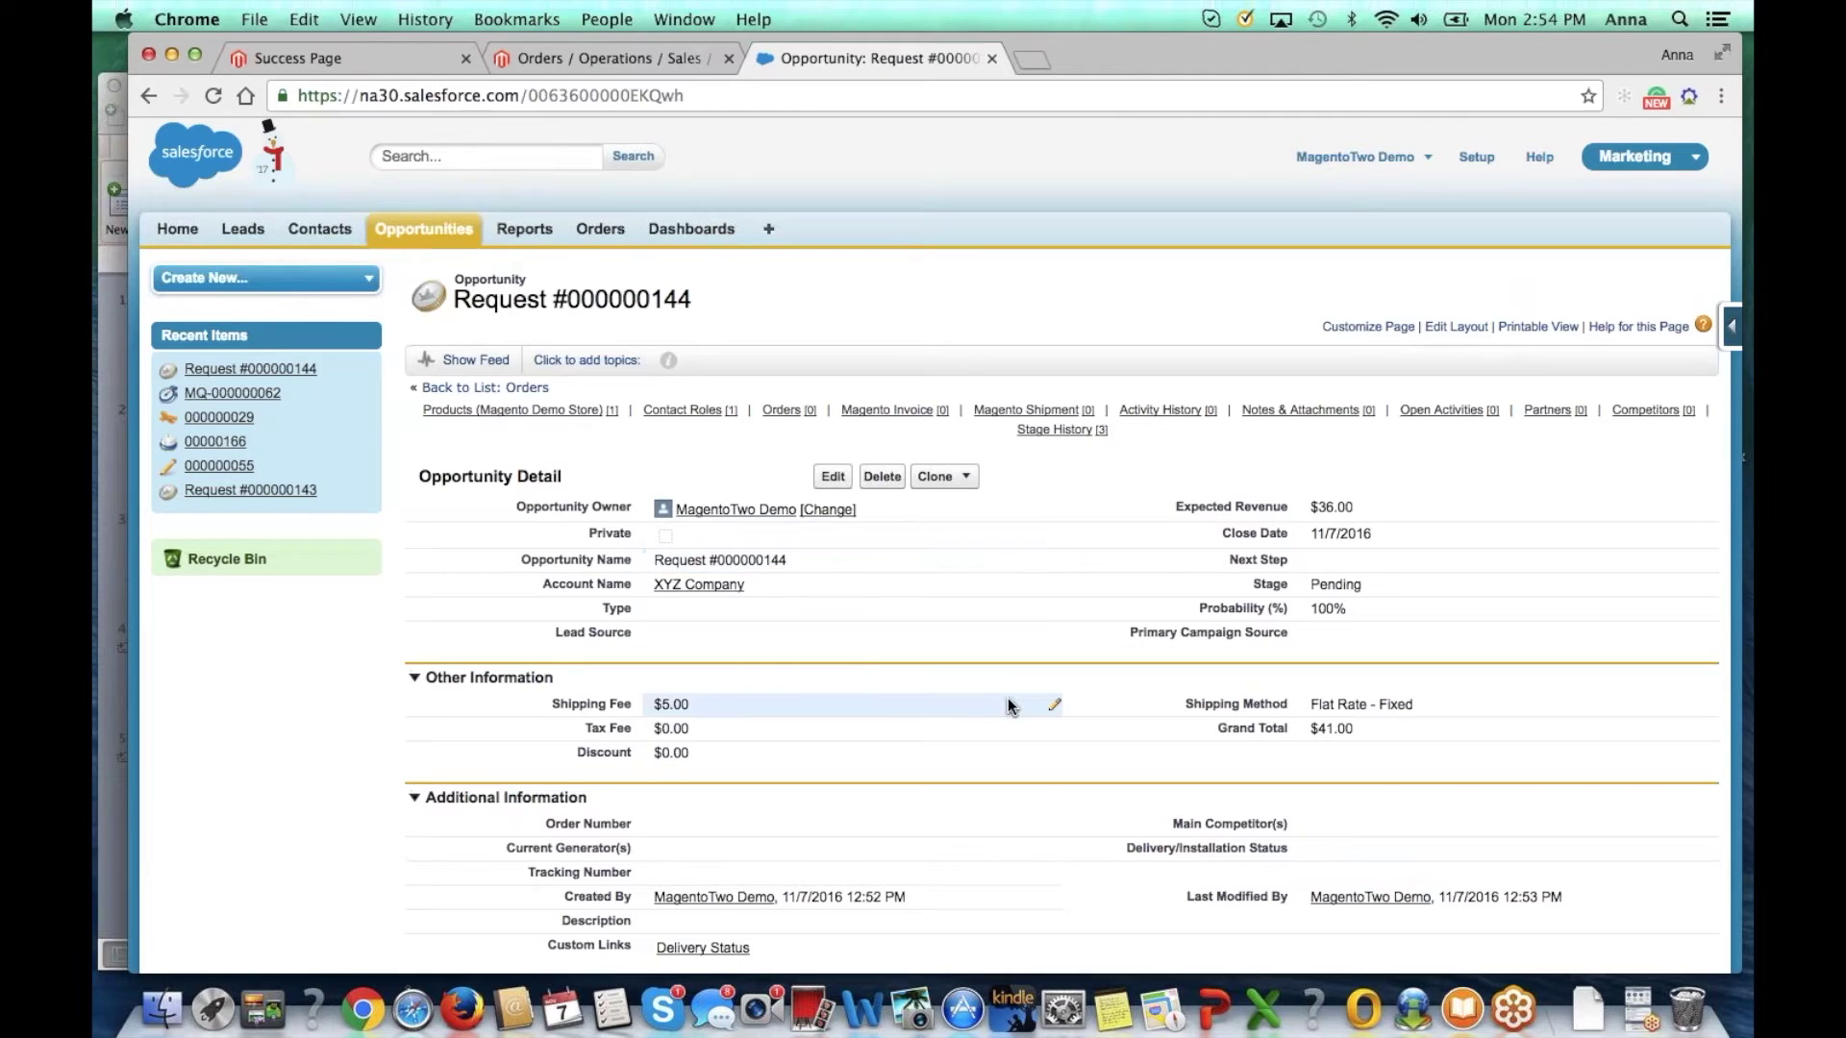
{"action": "scroll", "coordinate": [1005, 705], "scroll_direction": "down", "scroll_amount": 3}
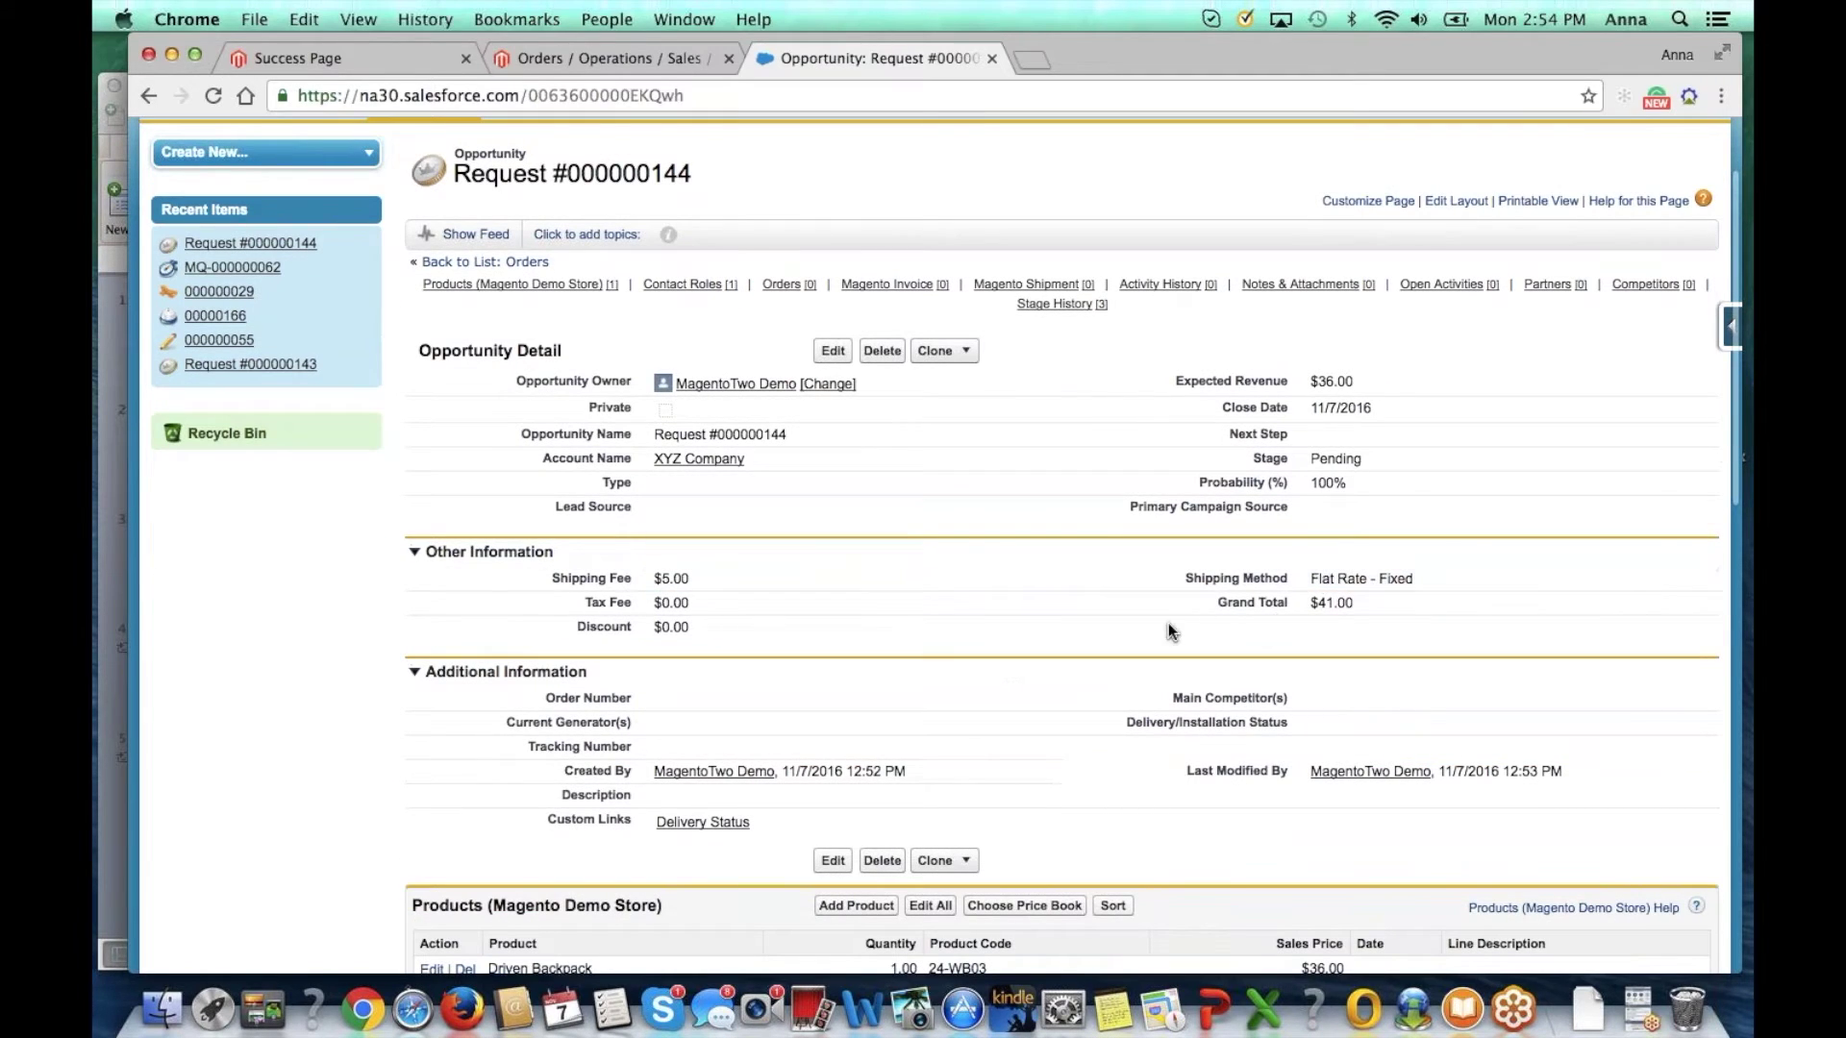
{"action": "scroll", "coordinate": [1169, 625], "scroll_direction": "down", "scroll_amount": 4}
{"action": "scroll", "coordinate": [1168, 623], "scroll_direction": "down", "scroll_amount": 1}
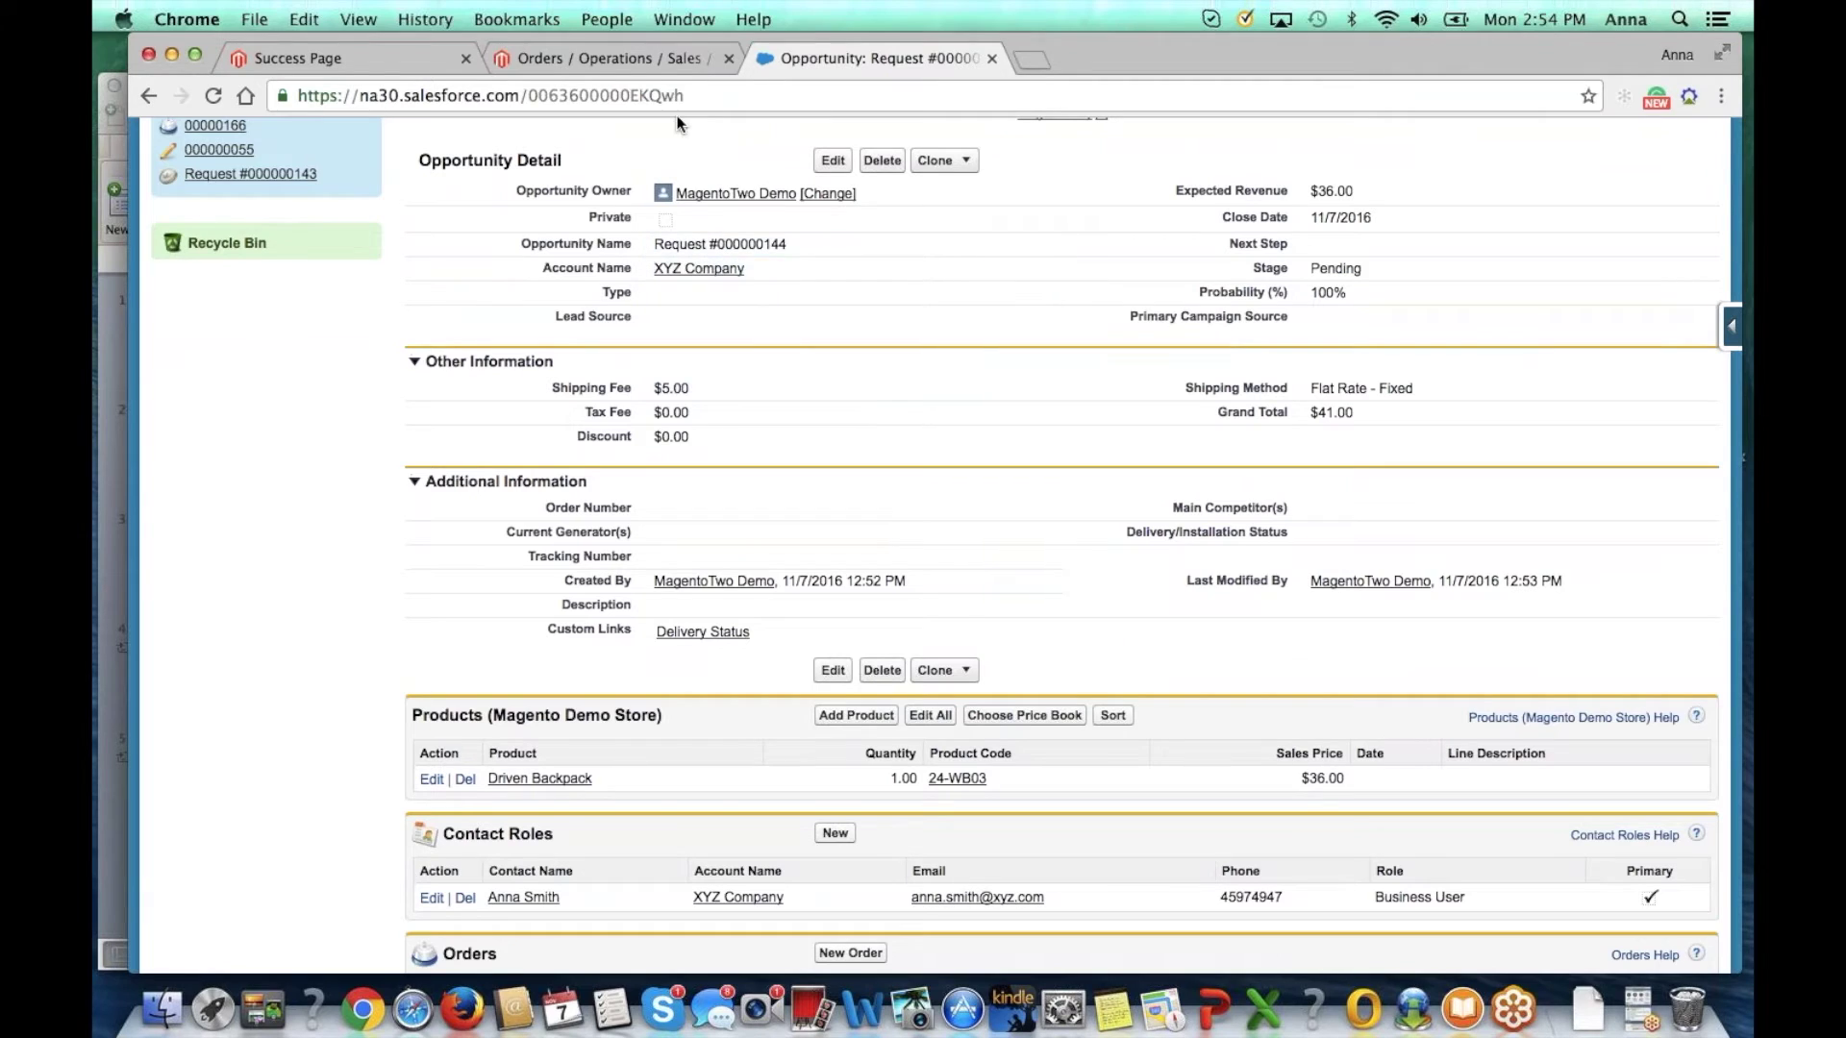
Step: View the newest order in Magento Admin and submit its invoice
{"action": "left_click", "coordinate": [625, 57]}
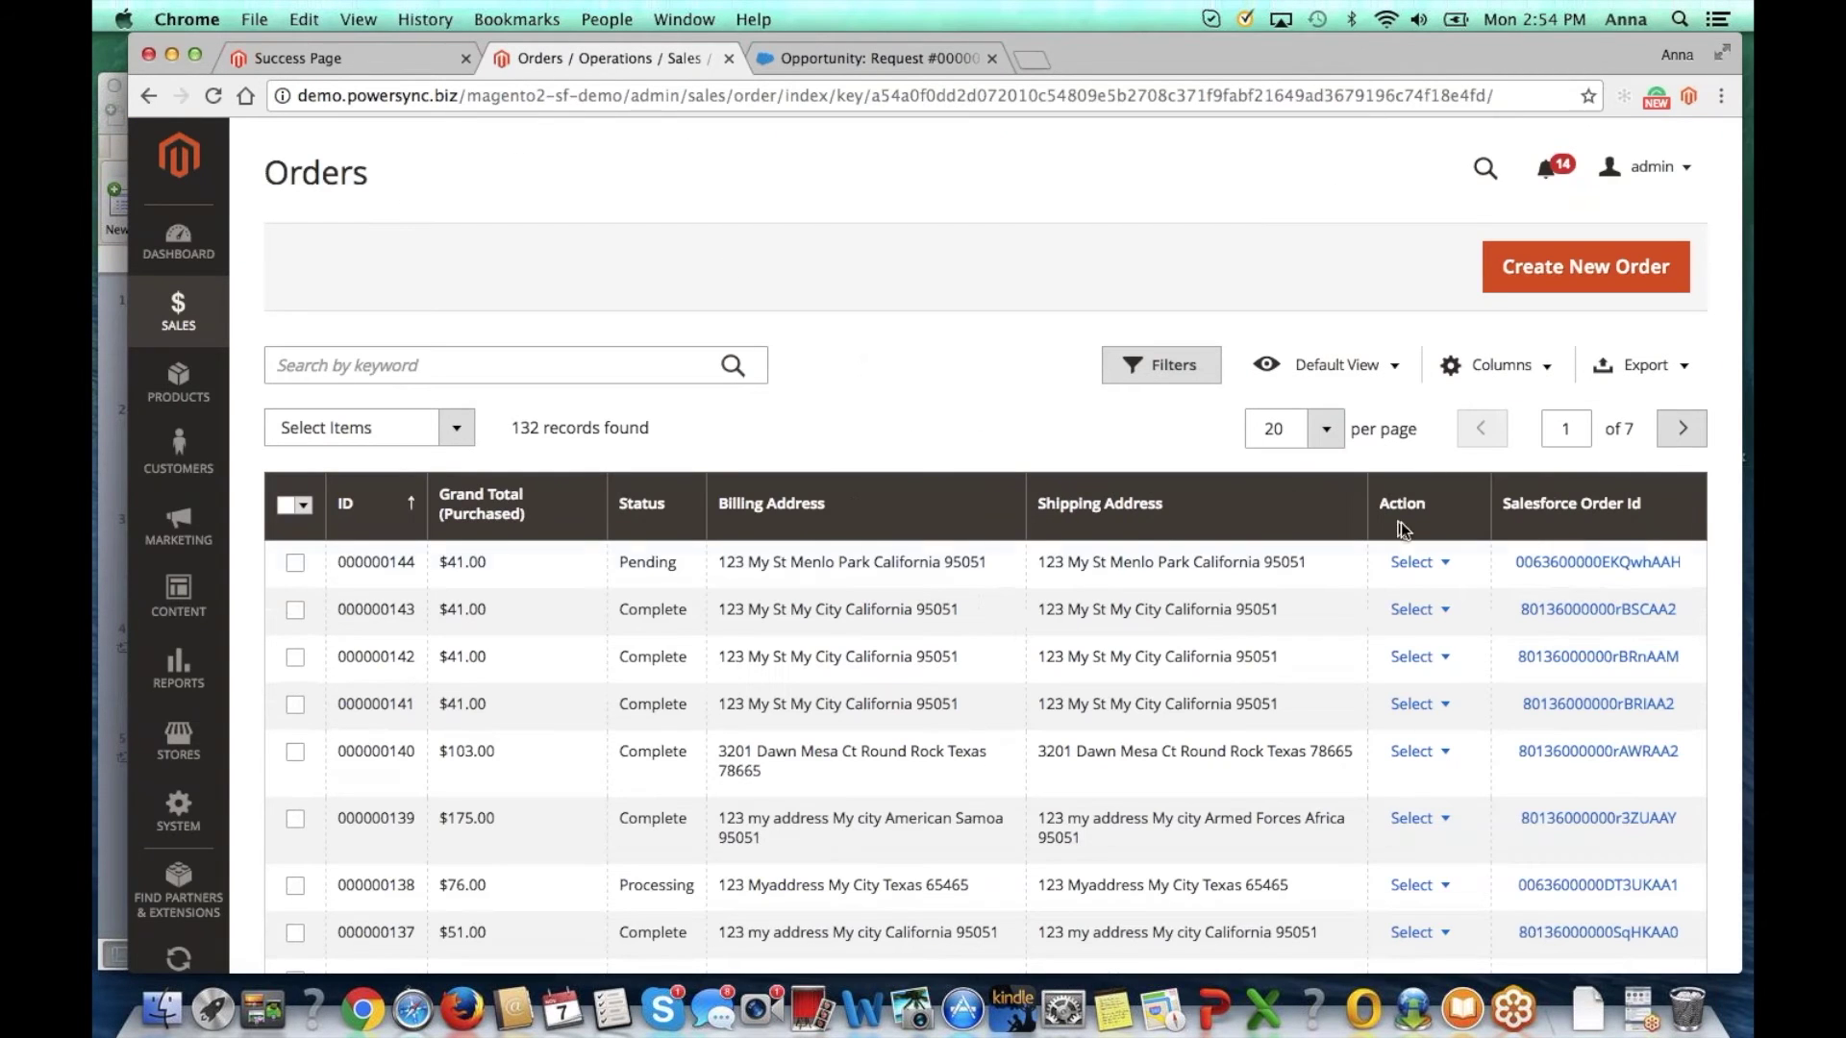
{"action": "left_click", "coordinate": [1416, 564]}
{"action": "left_click", "coordinate": [1572, 606]}
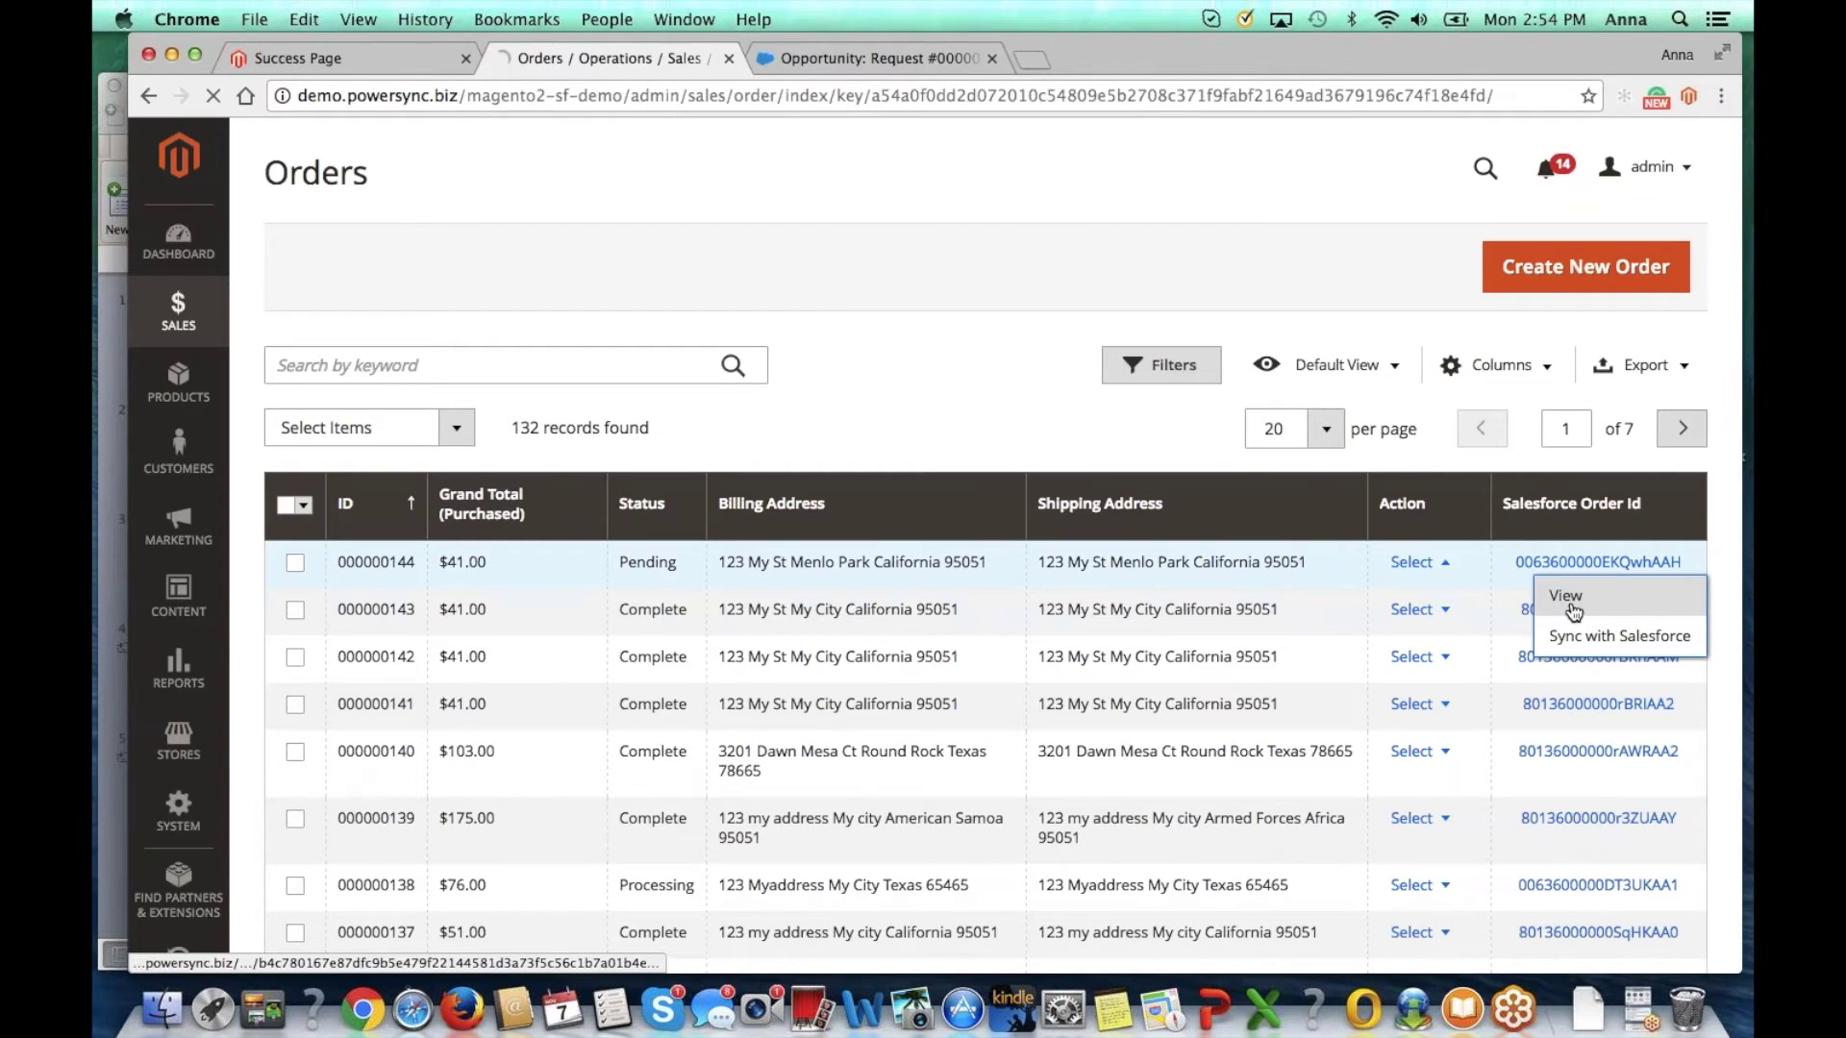
{"action": "left_click", "coordinate": [1254, 270]}
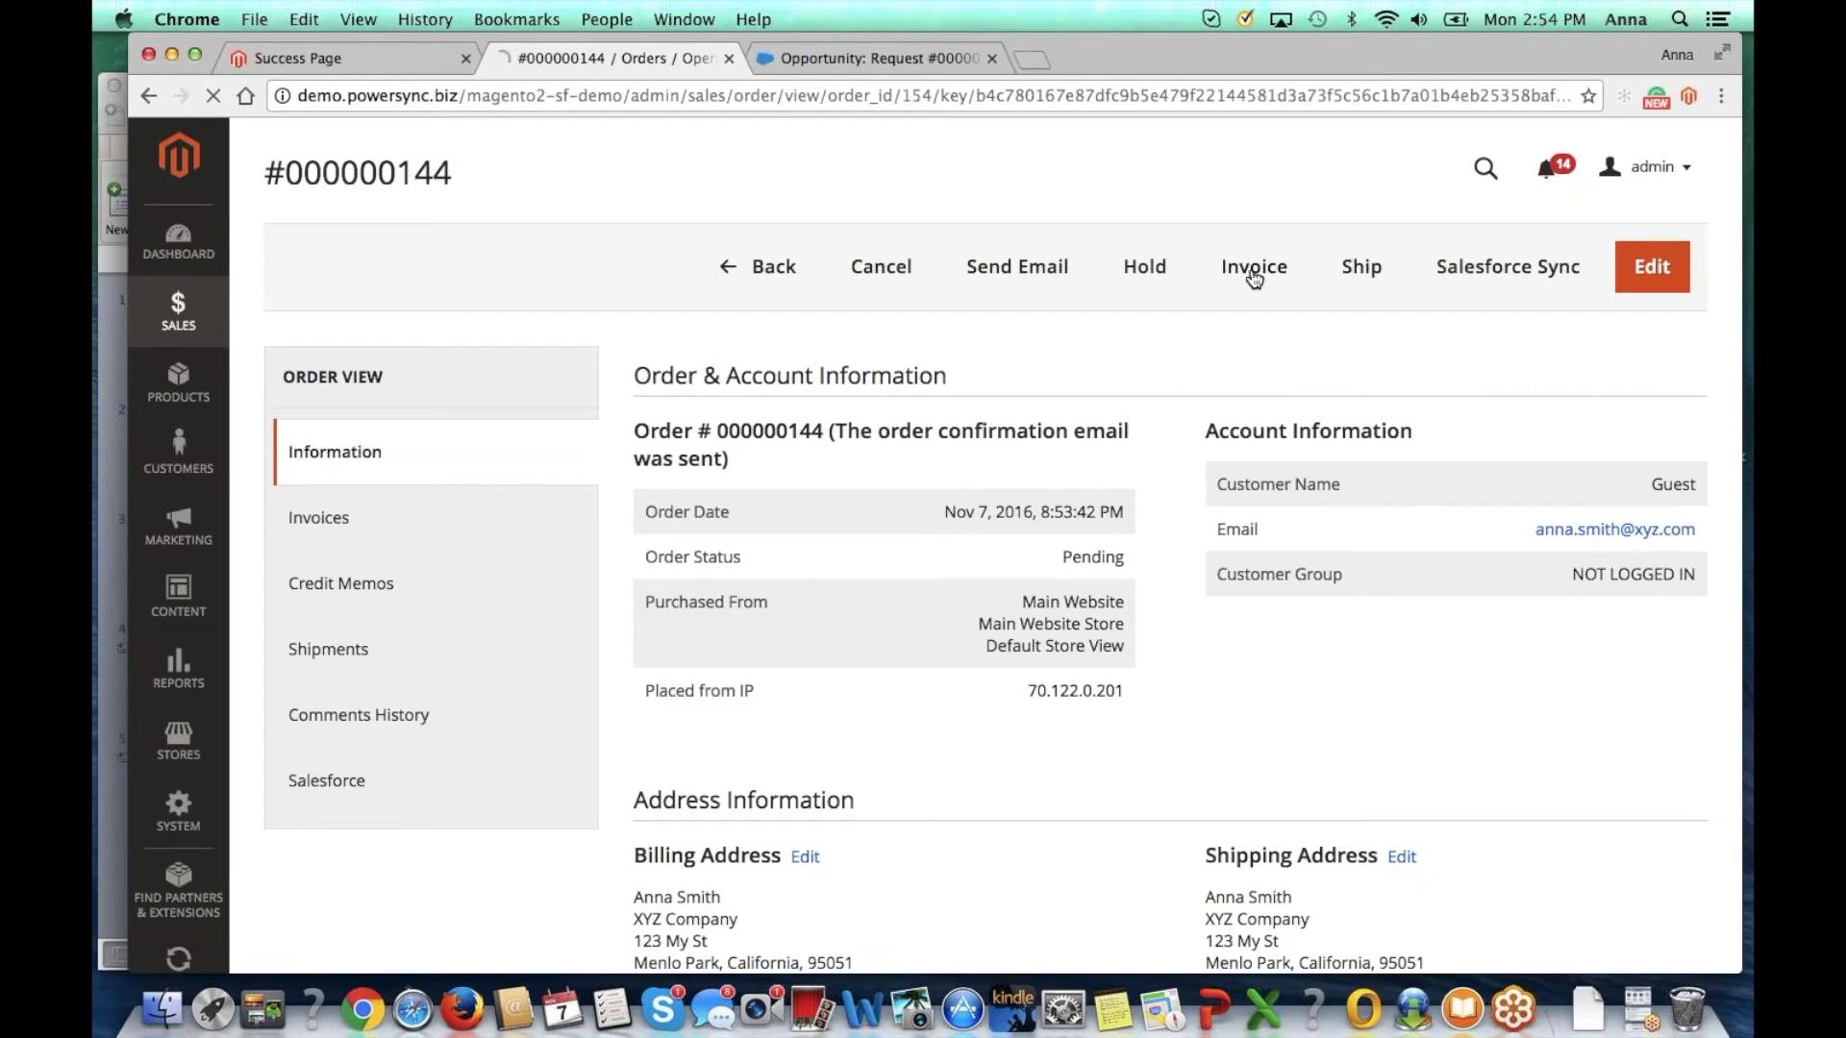
{"action": "scroll", "coordinate": [1253, 279], "scroll_direction": "down", "scroll_amount": 15}
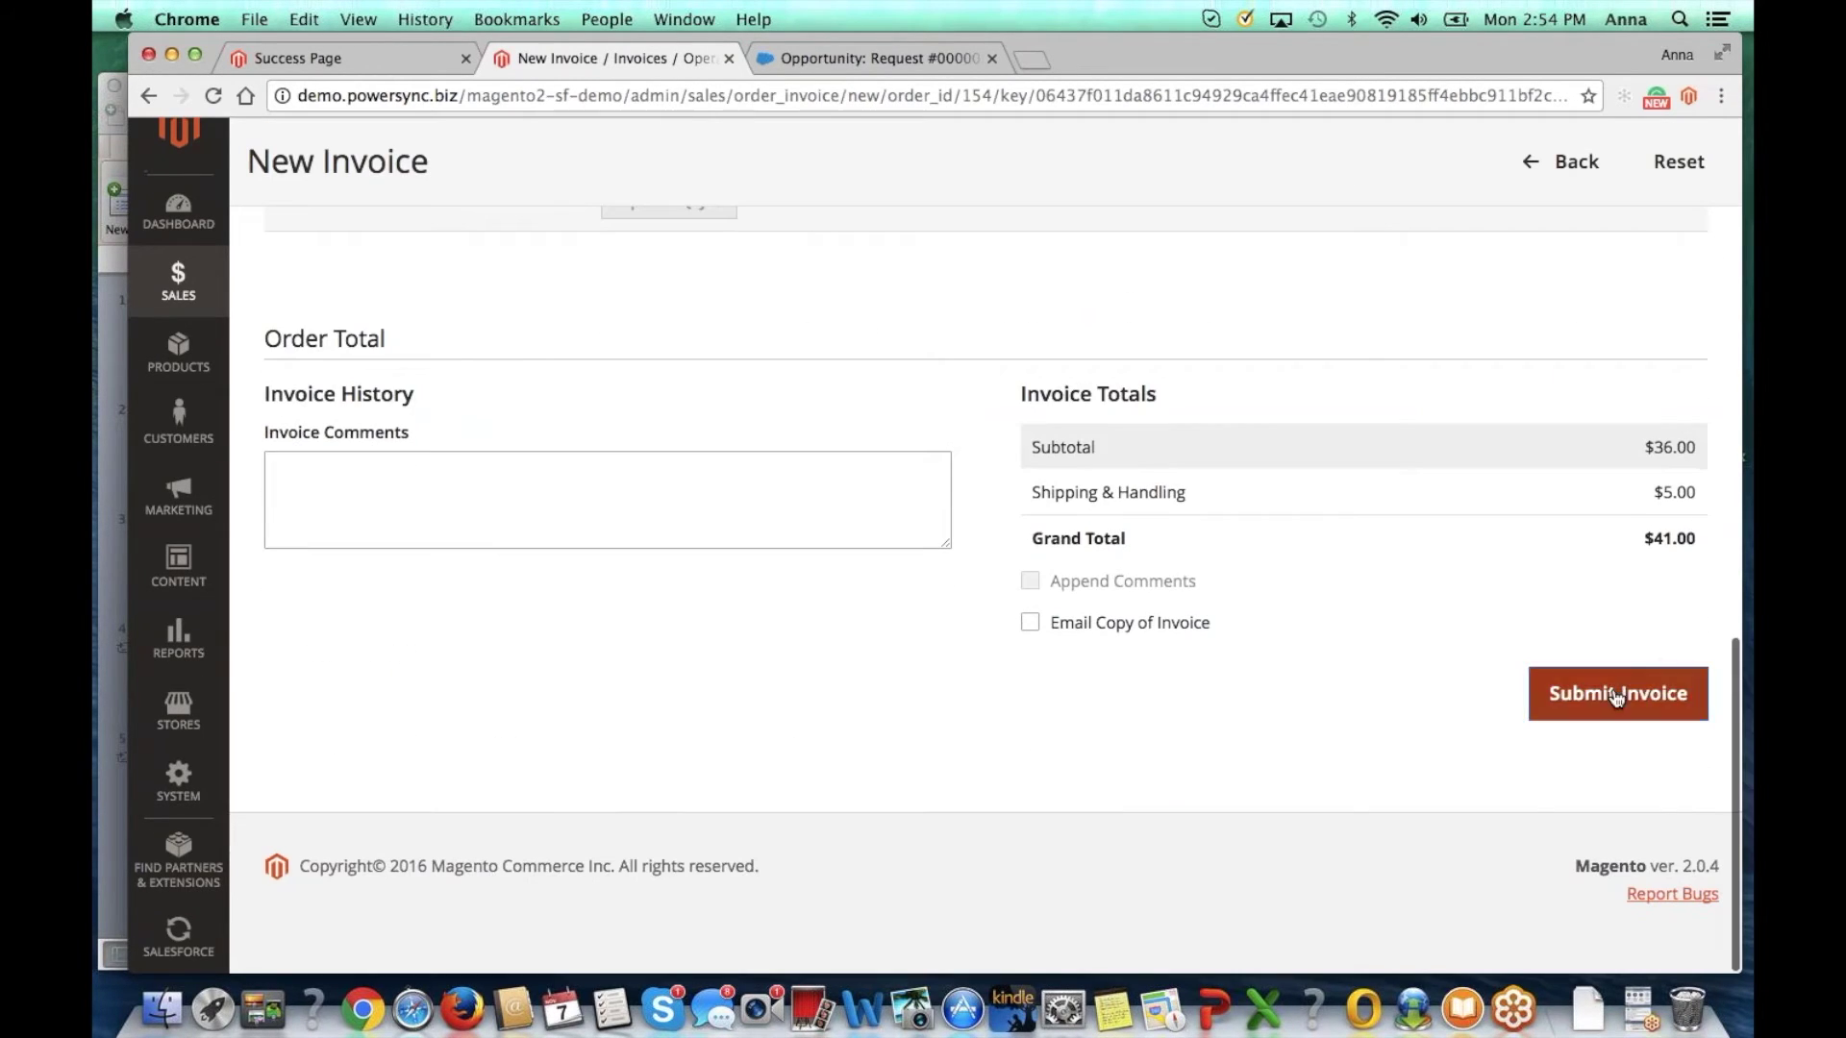
{"action": "left_click", "coordinate": [1613, 692]}
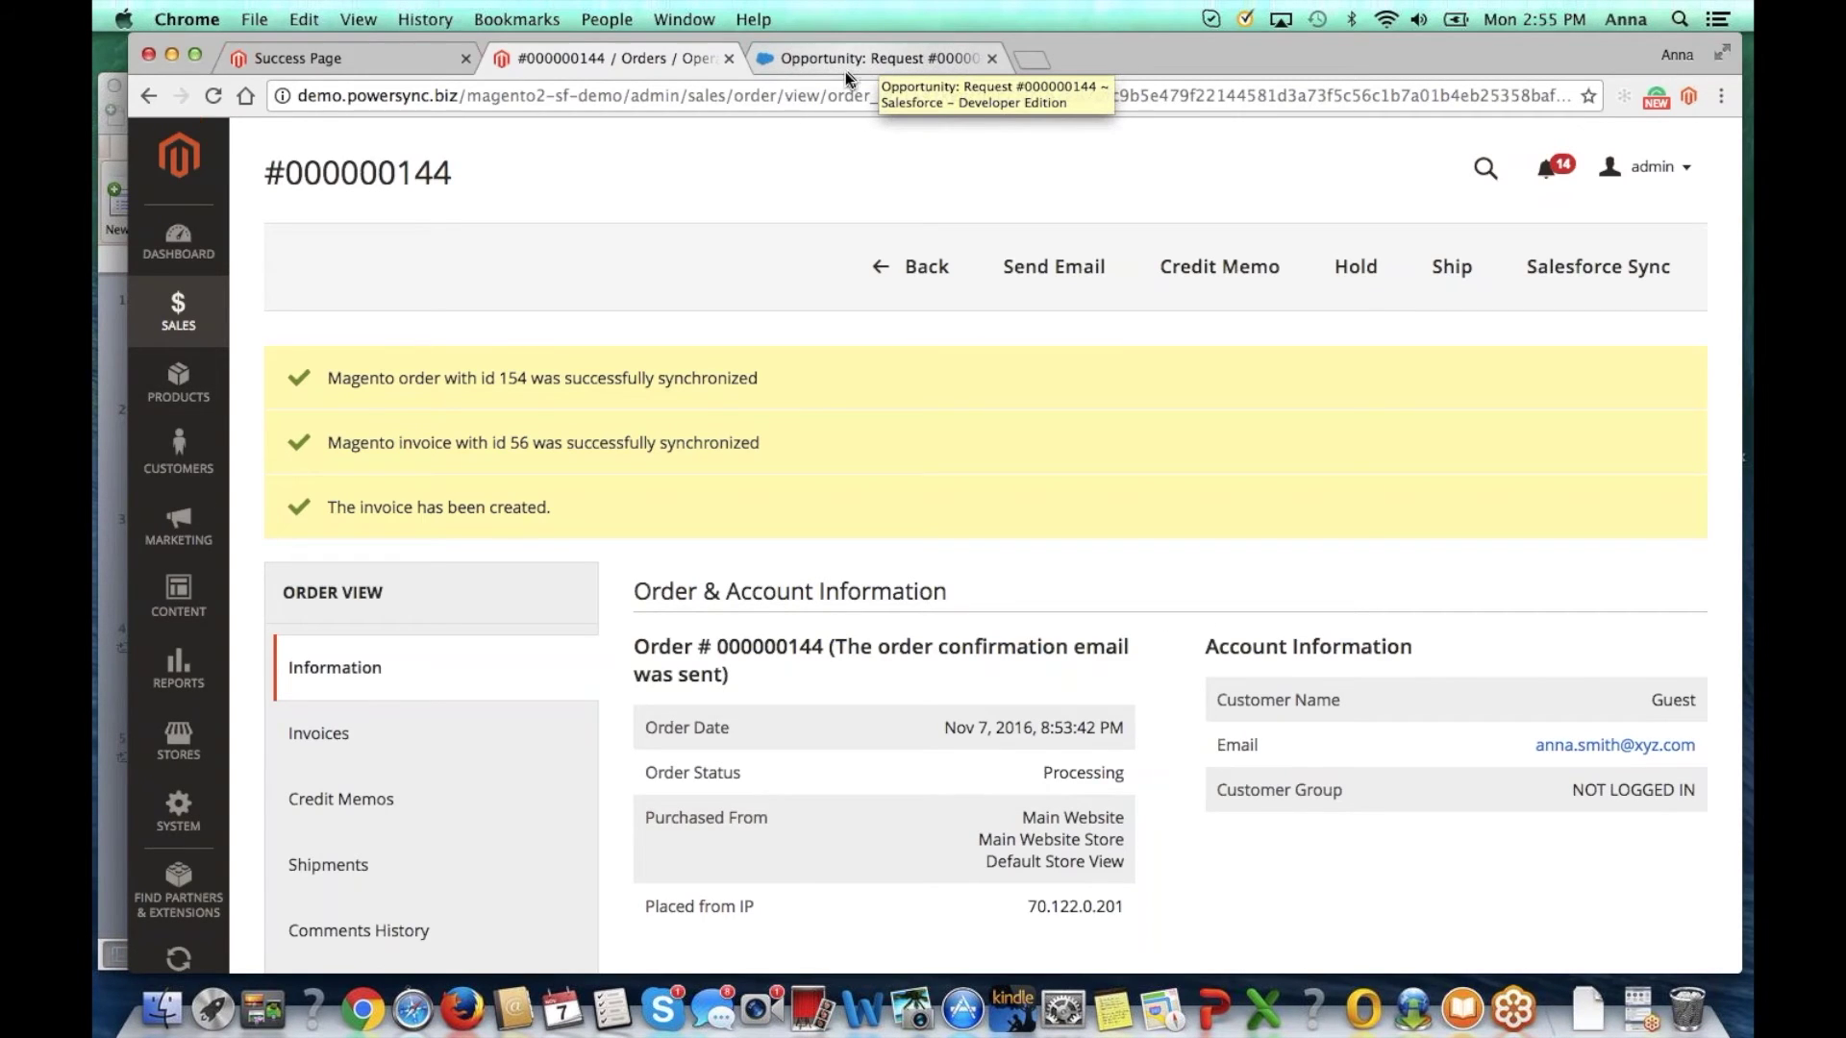
{"action": "left_click", "coordinate": [844, 63]}
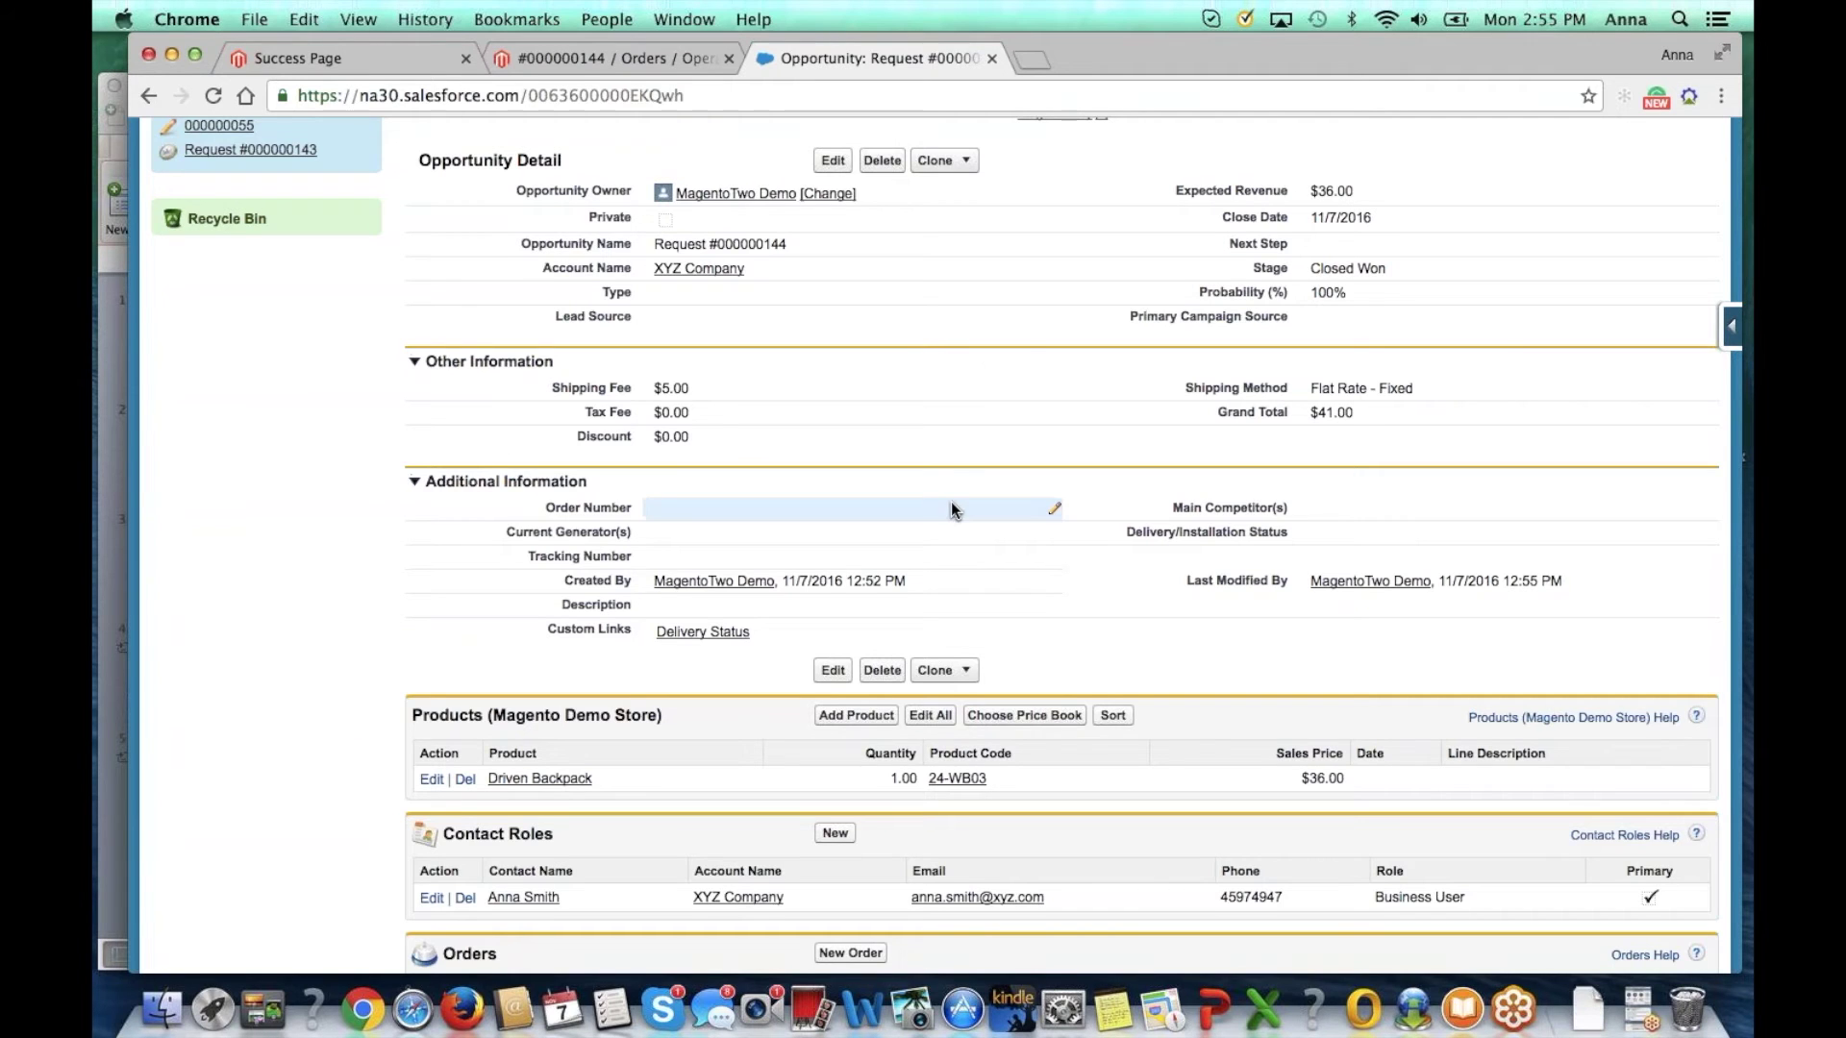
Step: Open Salesforce order 00000167 synced from the opportunity
{"action": "scroll", "coordinate": [950, 500], "scroll_direction": "down", "scroll_amount": 5}
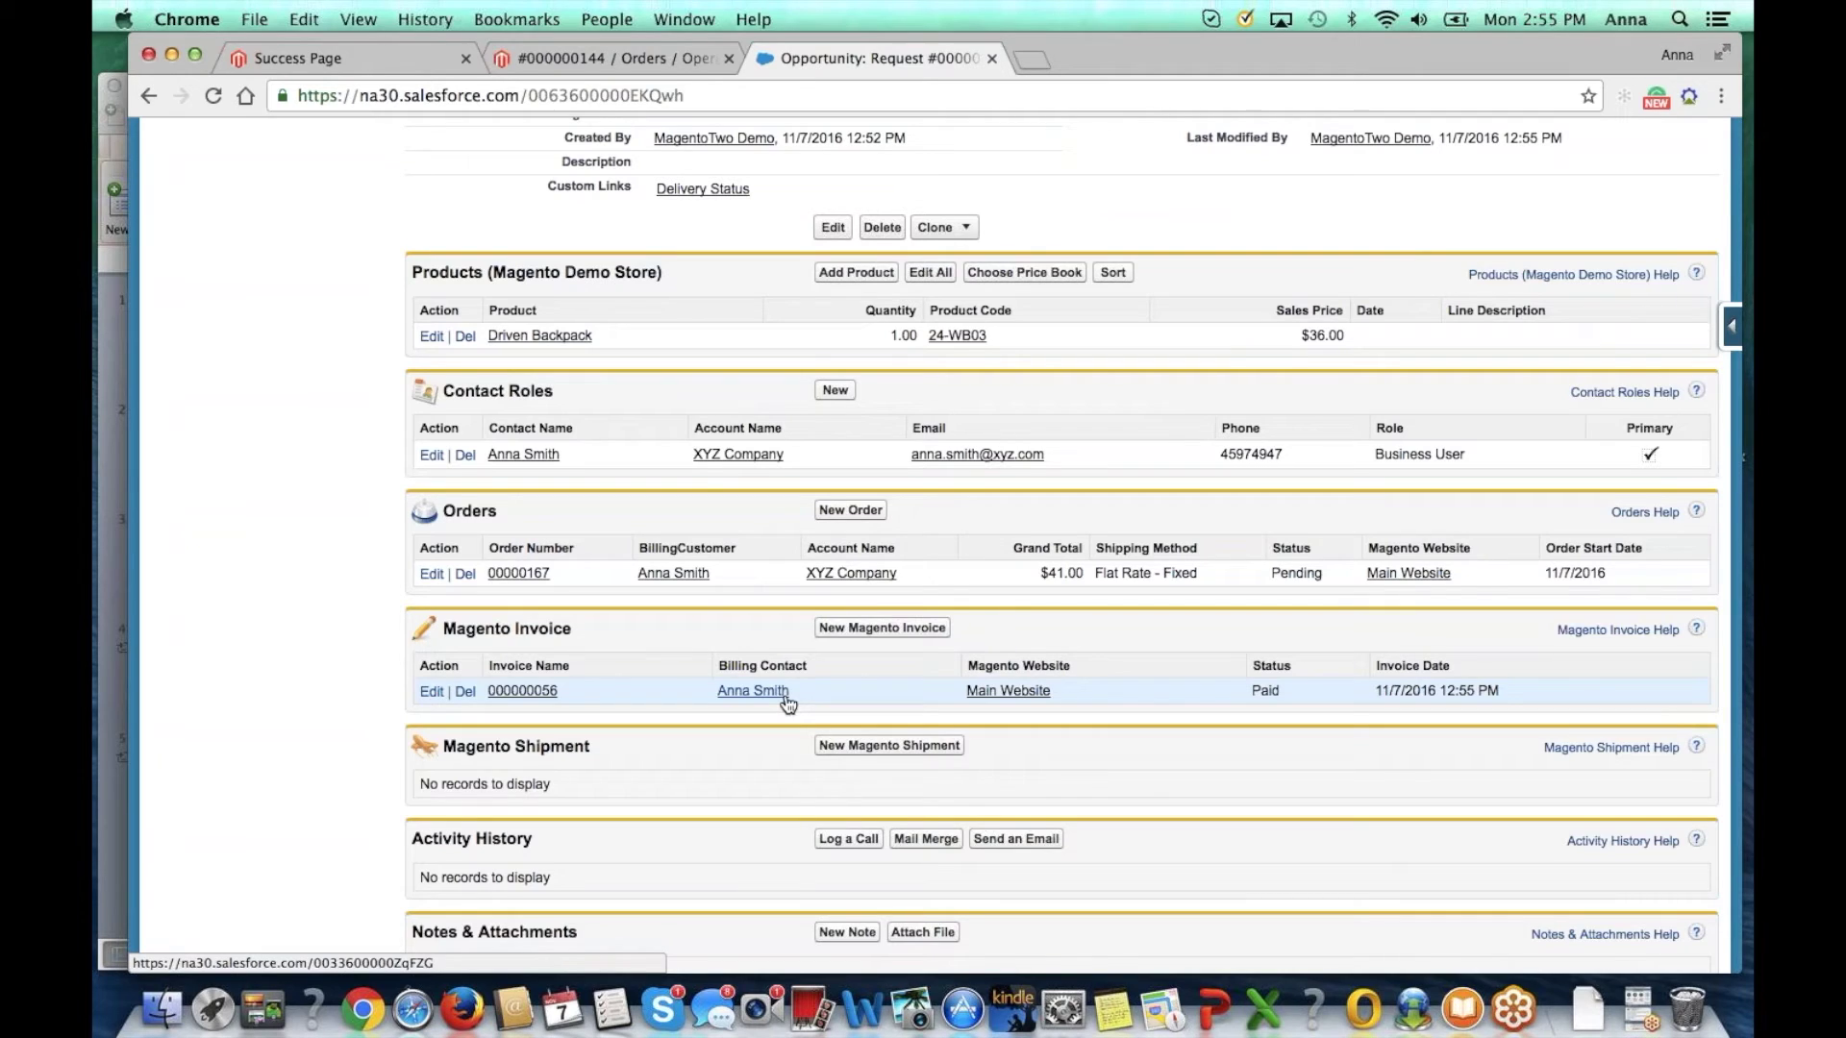
{"action": "left_click", "coordinate": [514, 574]}
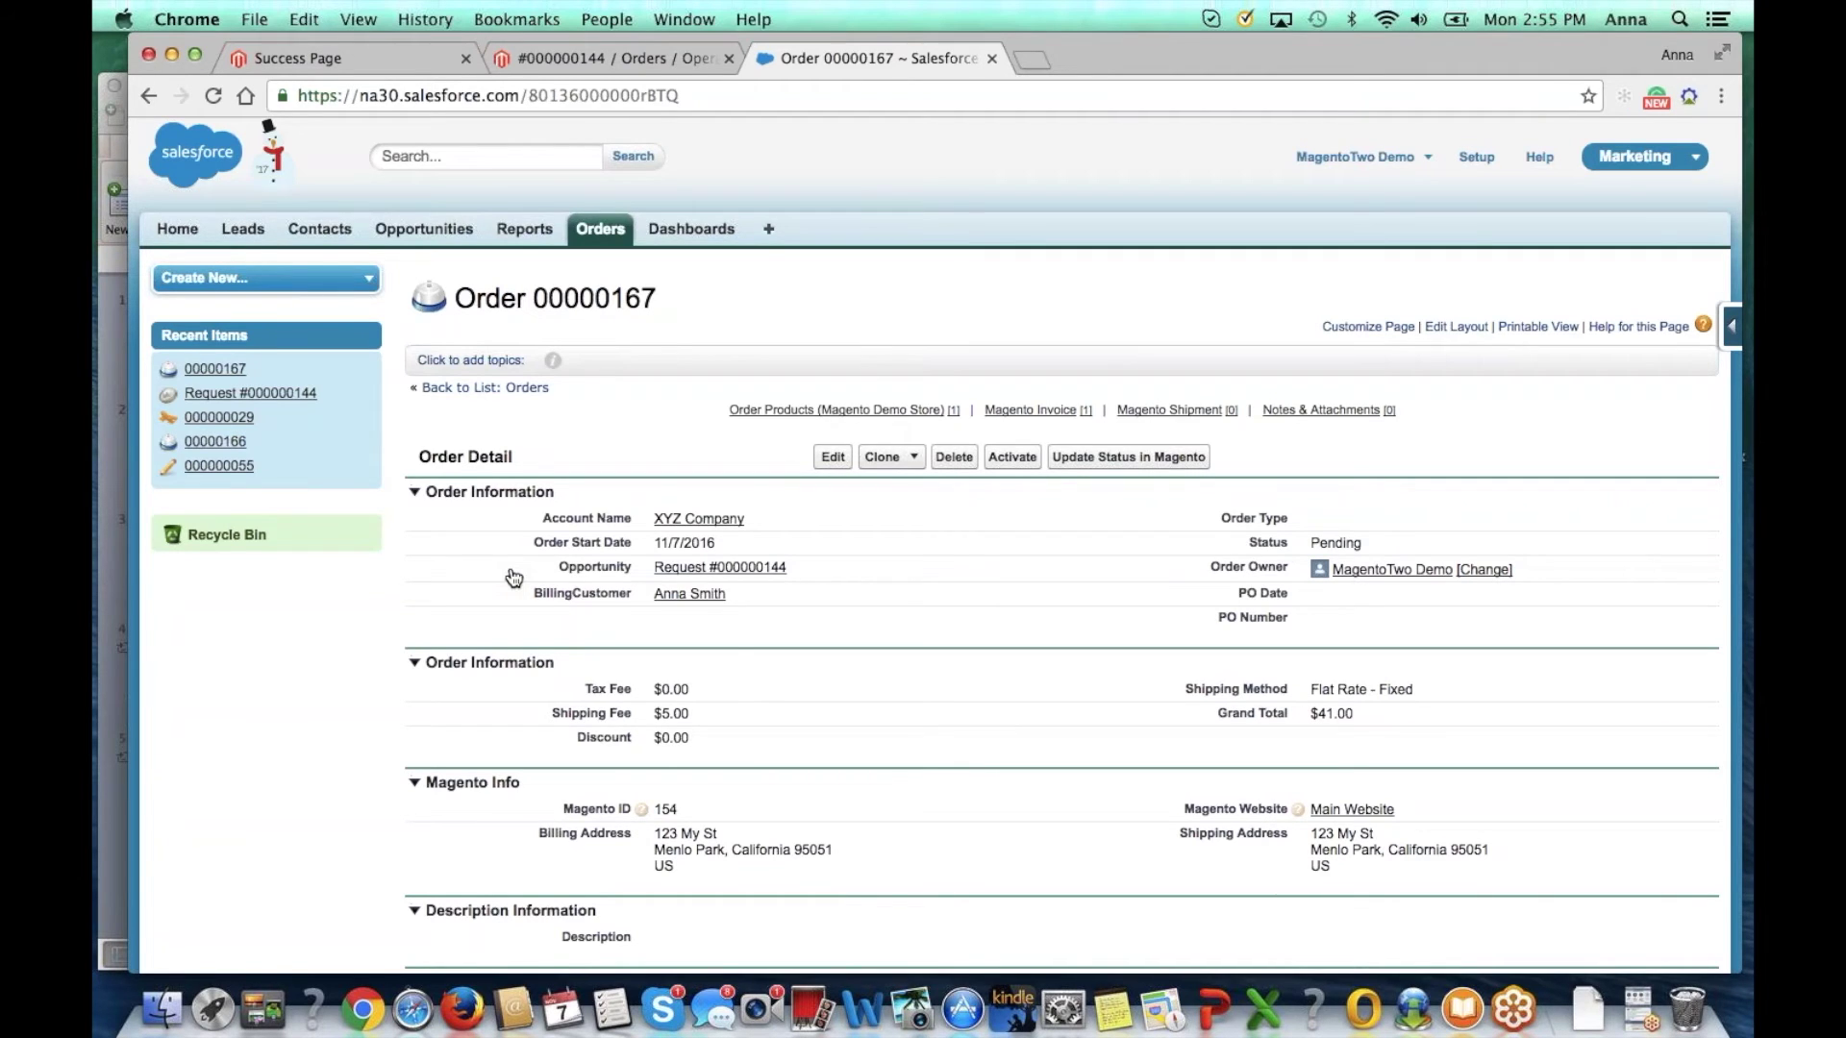
{"action": "scroll", "coordinate": [734, 668], "scroll_direction": "down", "scroll_amount": 5}
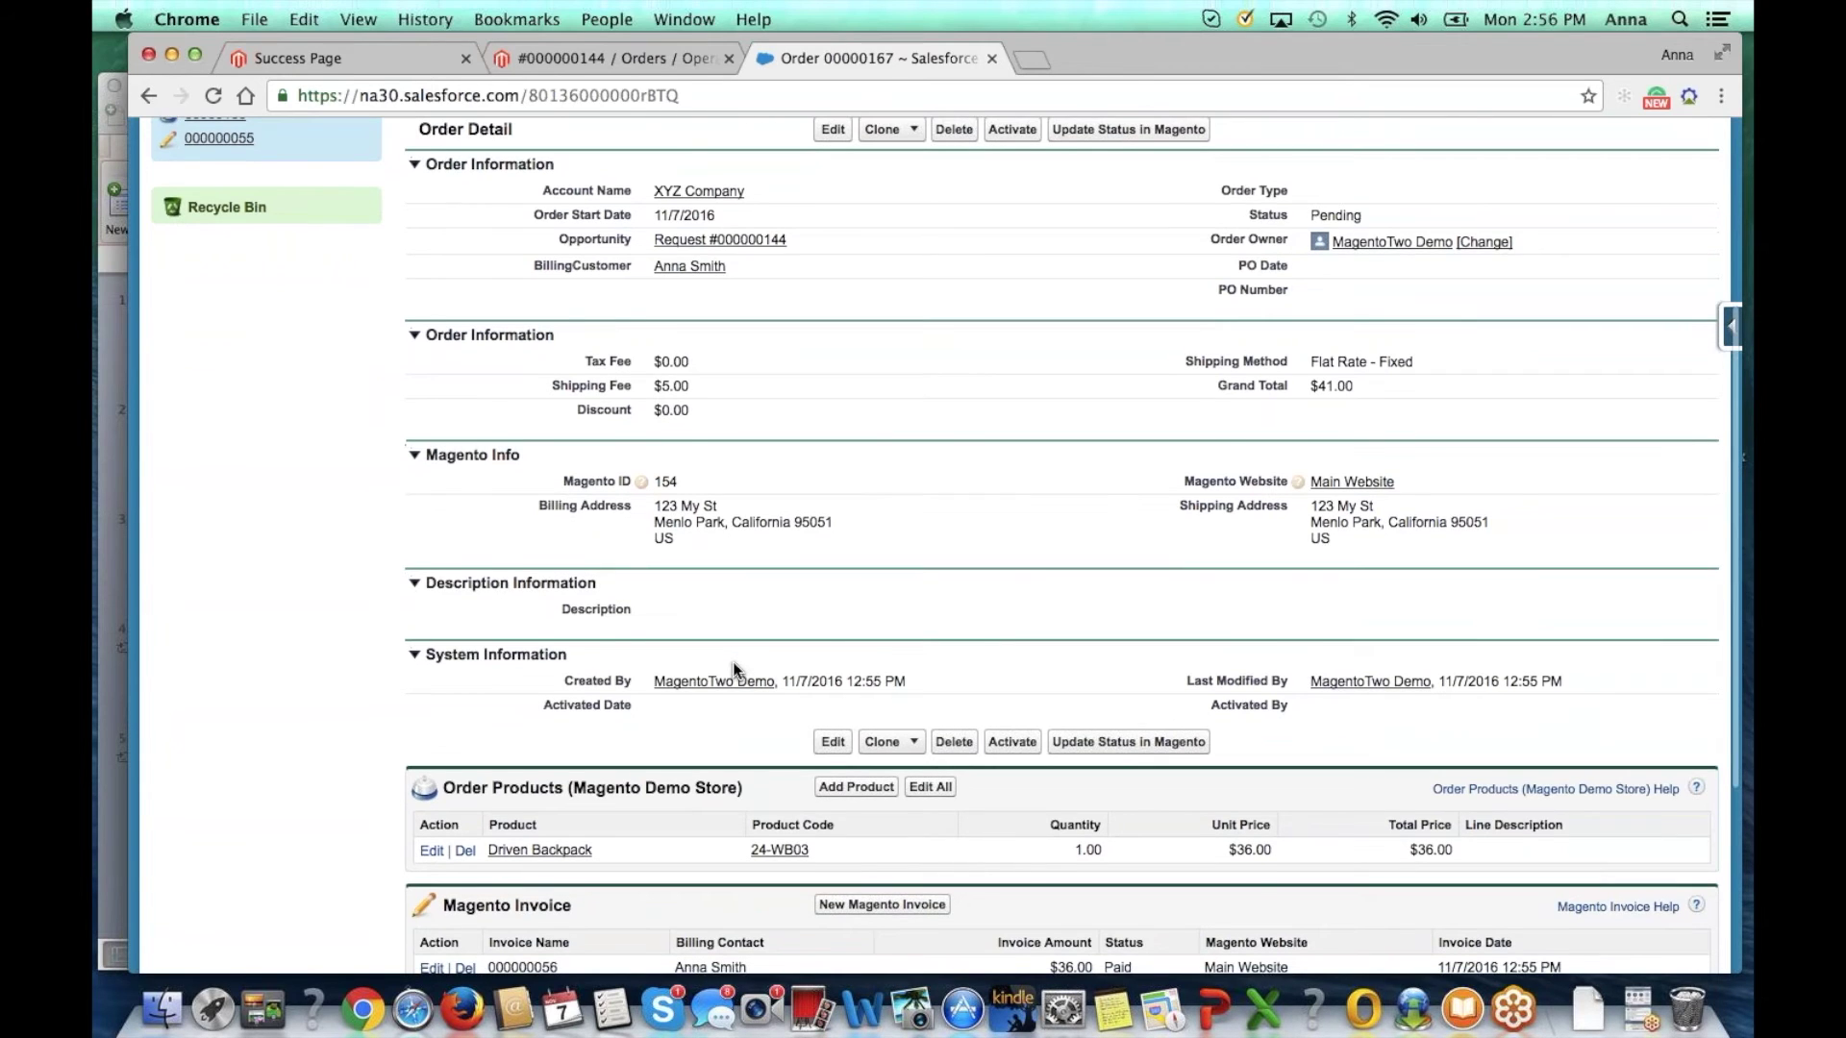
{"action": "scroll", "coordinate": [733, 665], "scroll_direction": "down", "scroll_amount": 3}
Step: Open Magento invoice 000000056 and confirm it is Paid for $36.00
{"action": "left_click", "coordinate": [525, 805]}
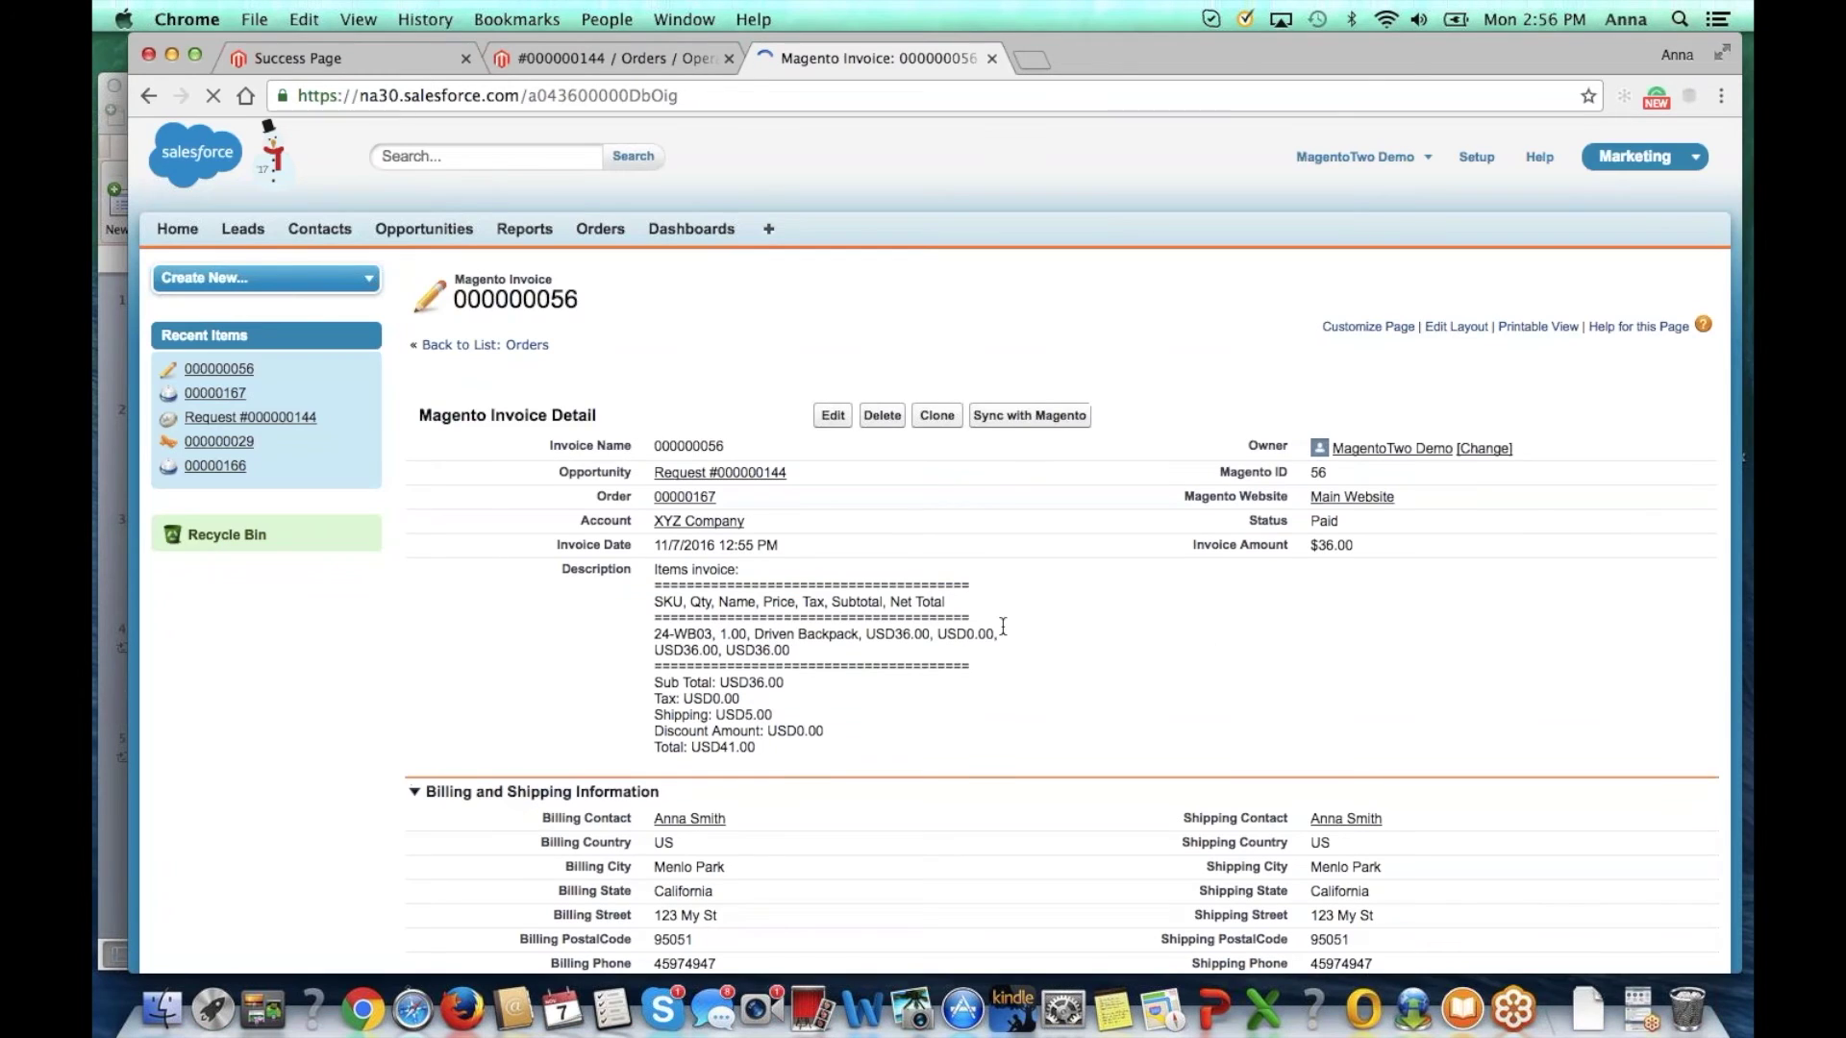
{"action": "scroll", "coordinate": [1355, 525], "scroll_direction": "down", "scroll_amount": 3}
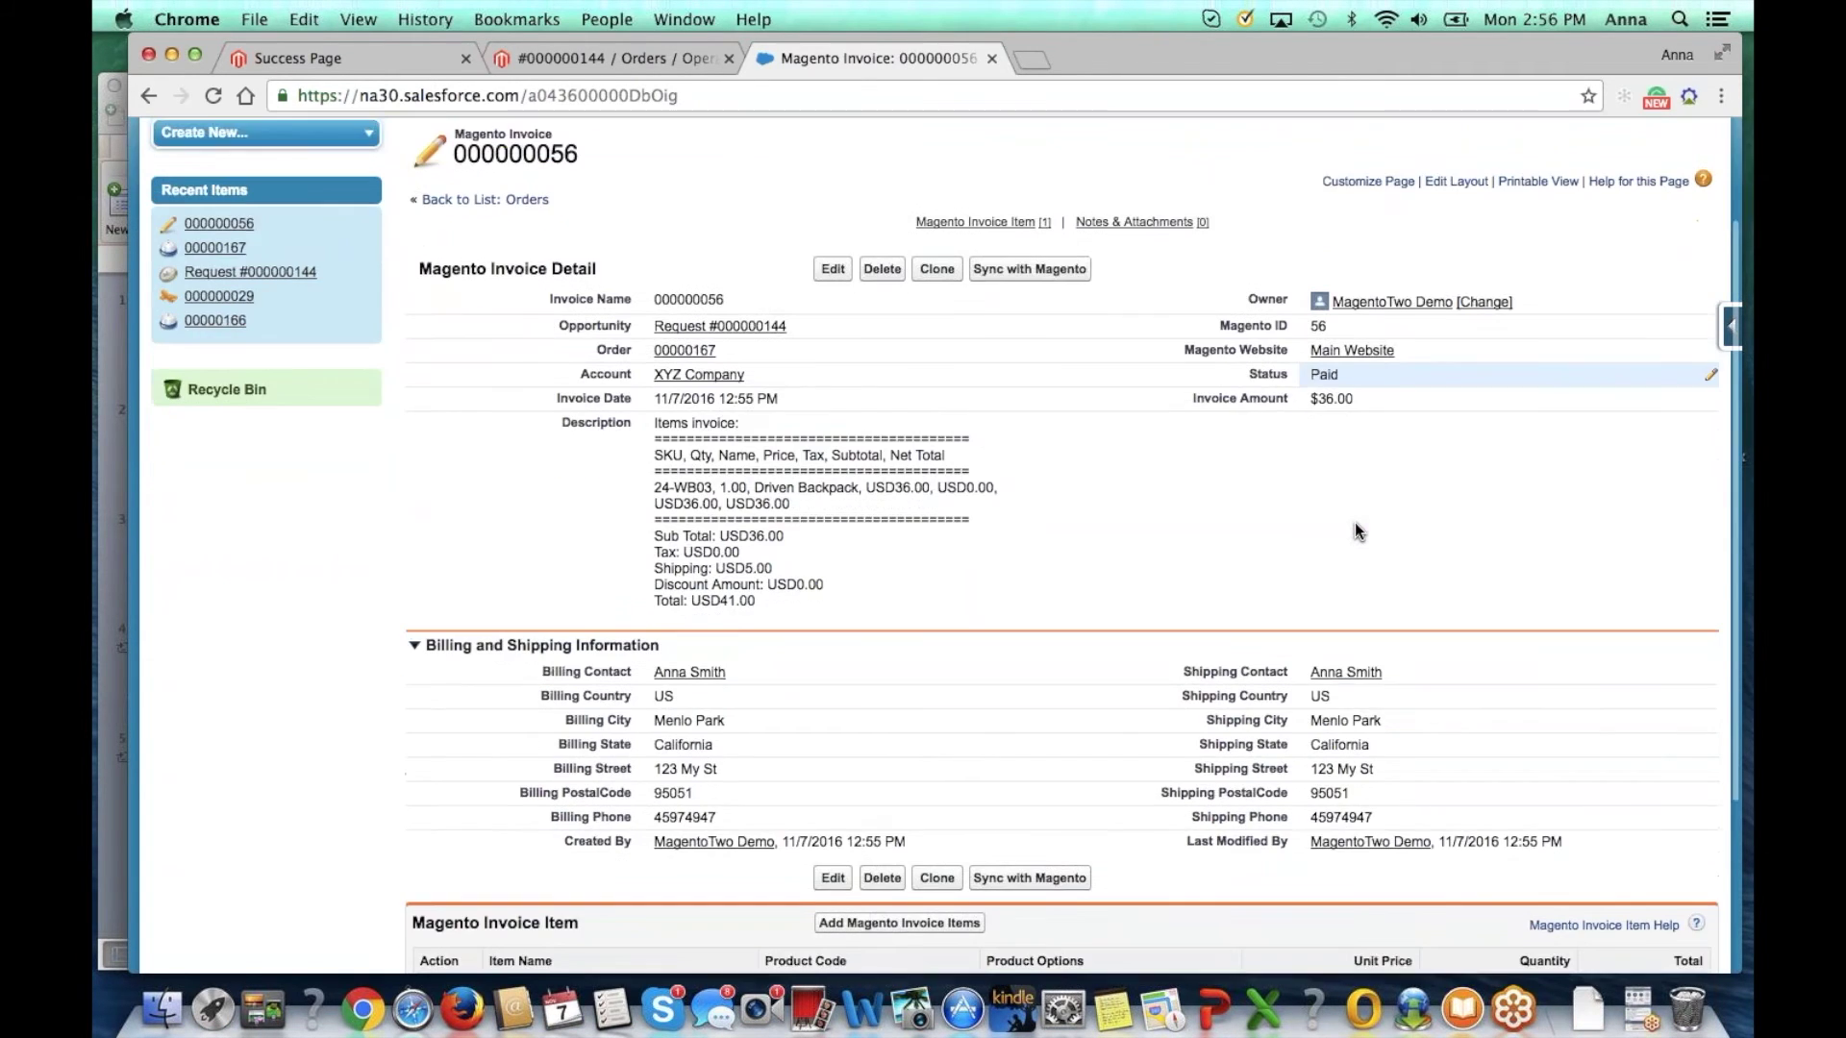
{"action": "scroll", "coordinate": [1353, 522], "scroll_direction": "down", "scroll_amount": 3}
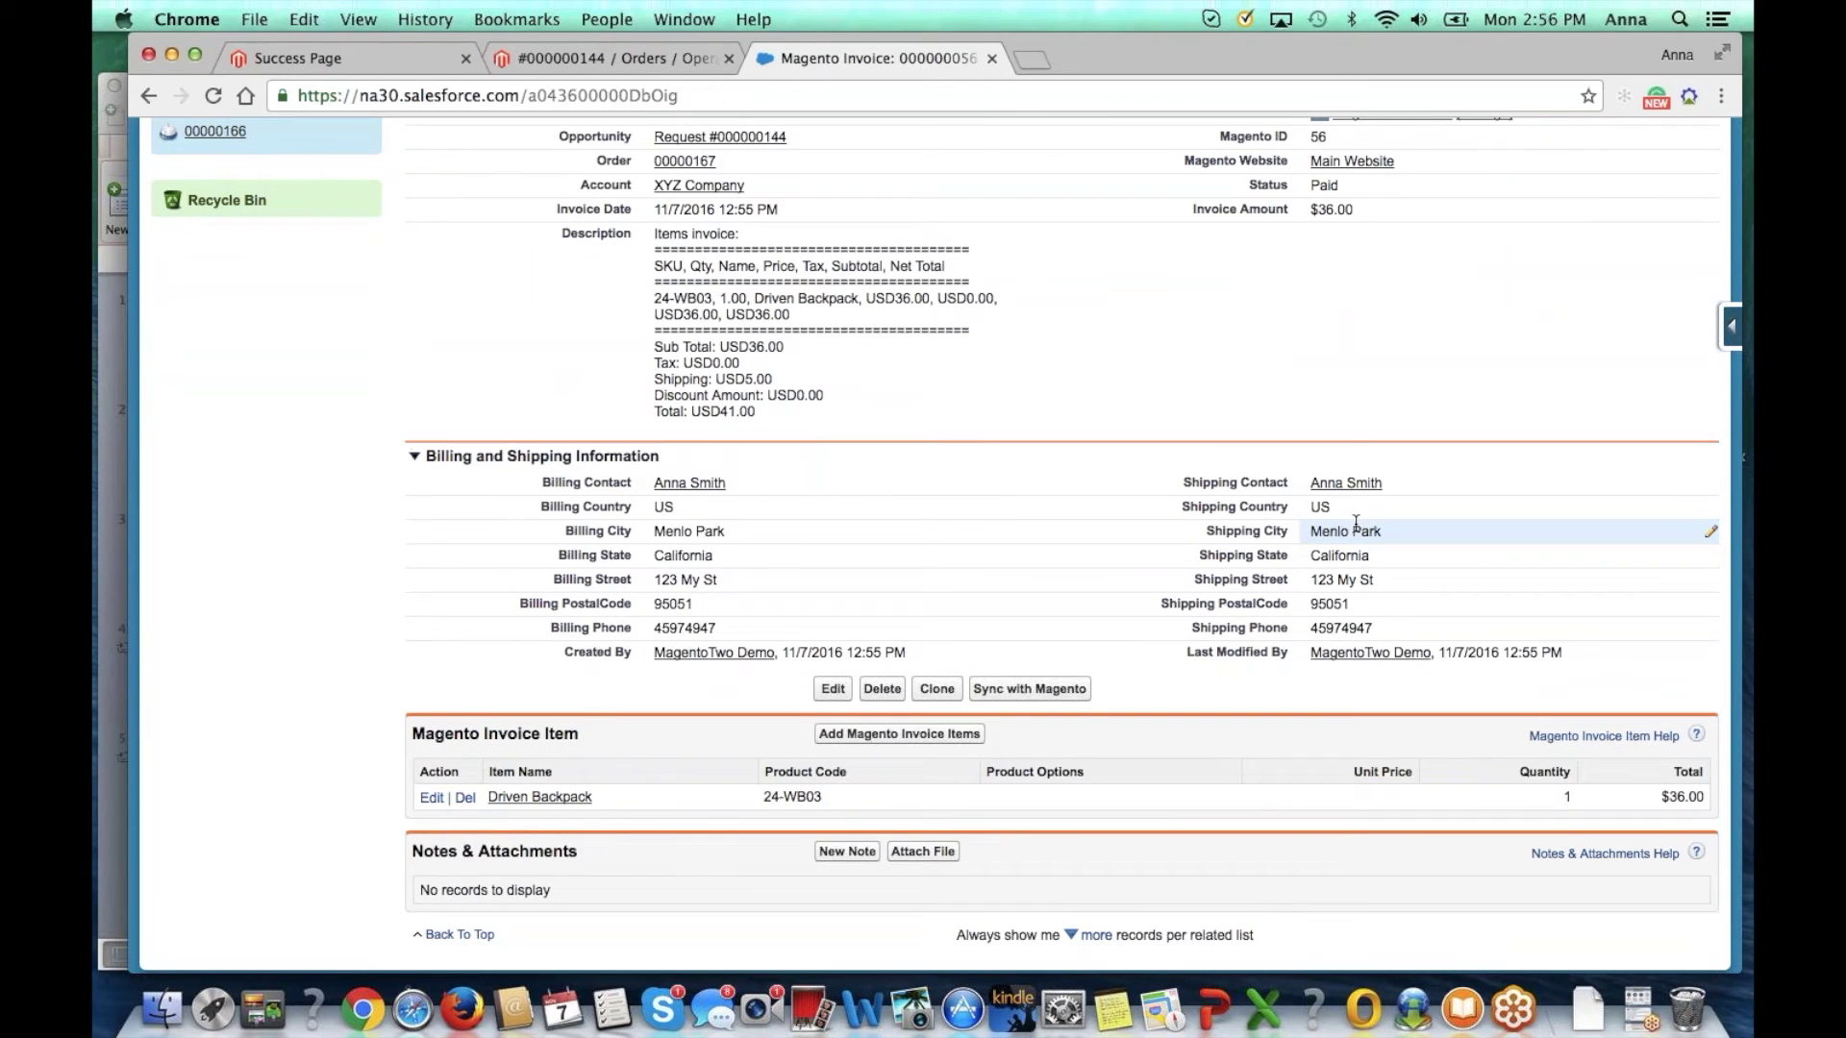
Step: Ship the order with Federal Express tracking number 'rgjdhjkdhk' and submit the shipment
{"action": "left_click", "coordinate": [635, 59]}
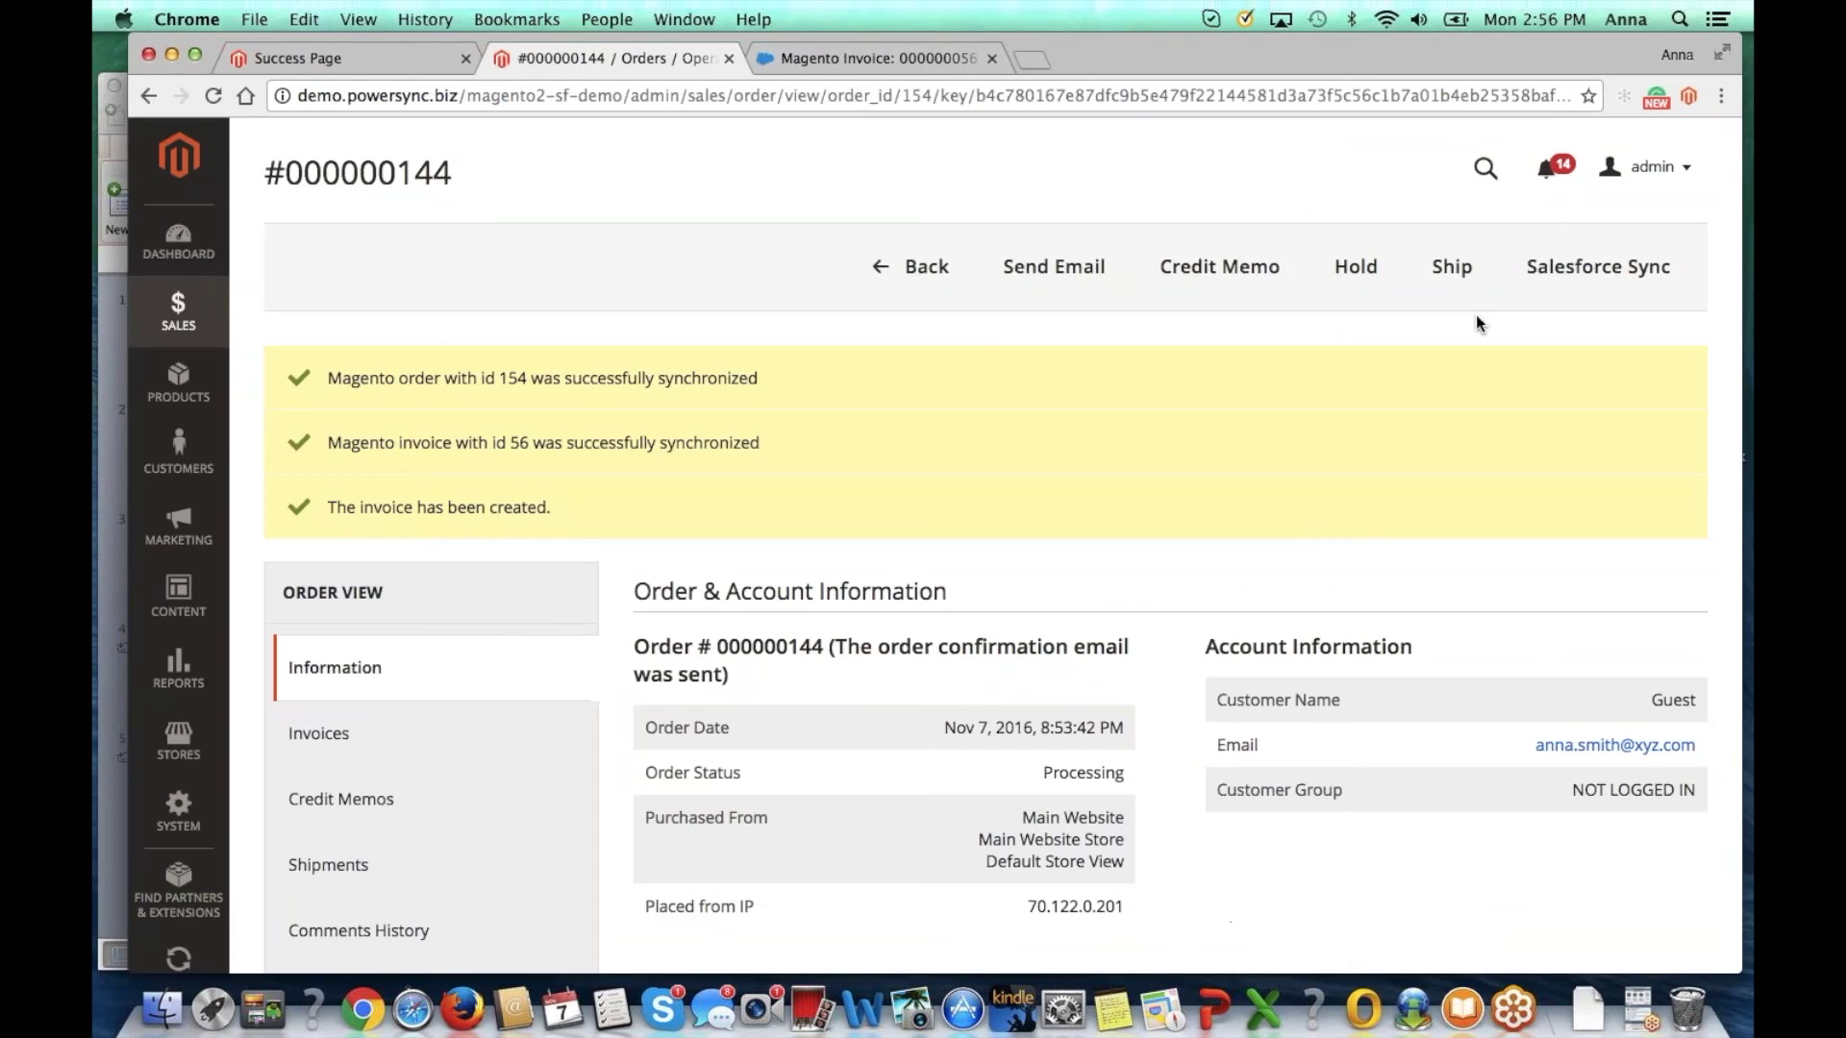
{"action": "left_click", "coordinate": [1455, 274]}
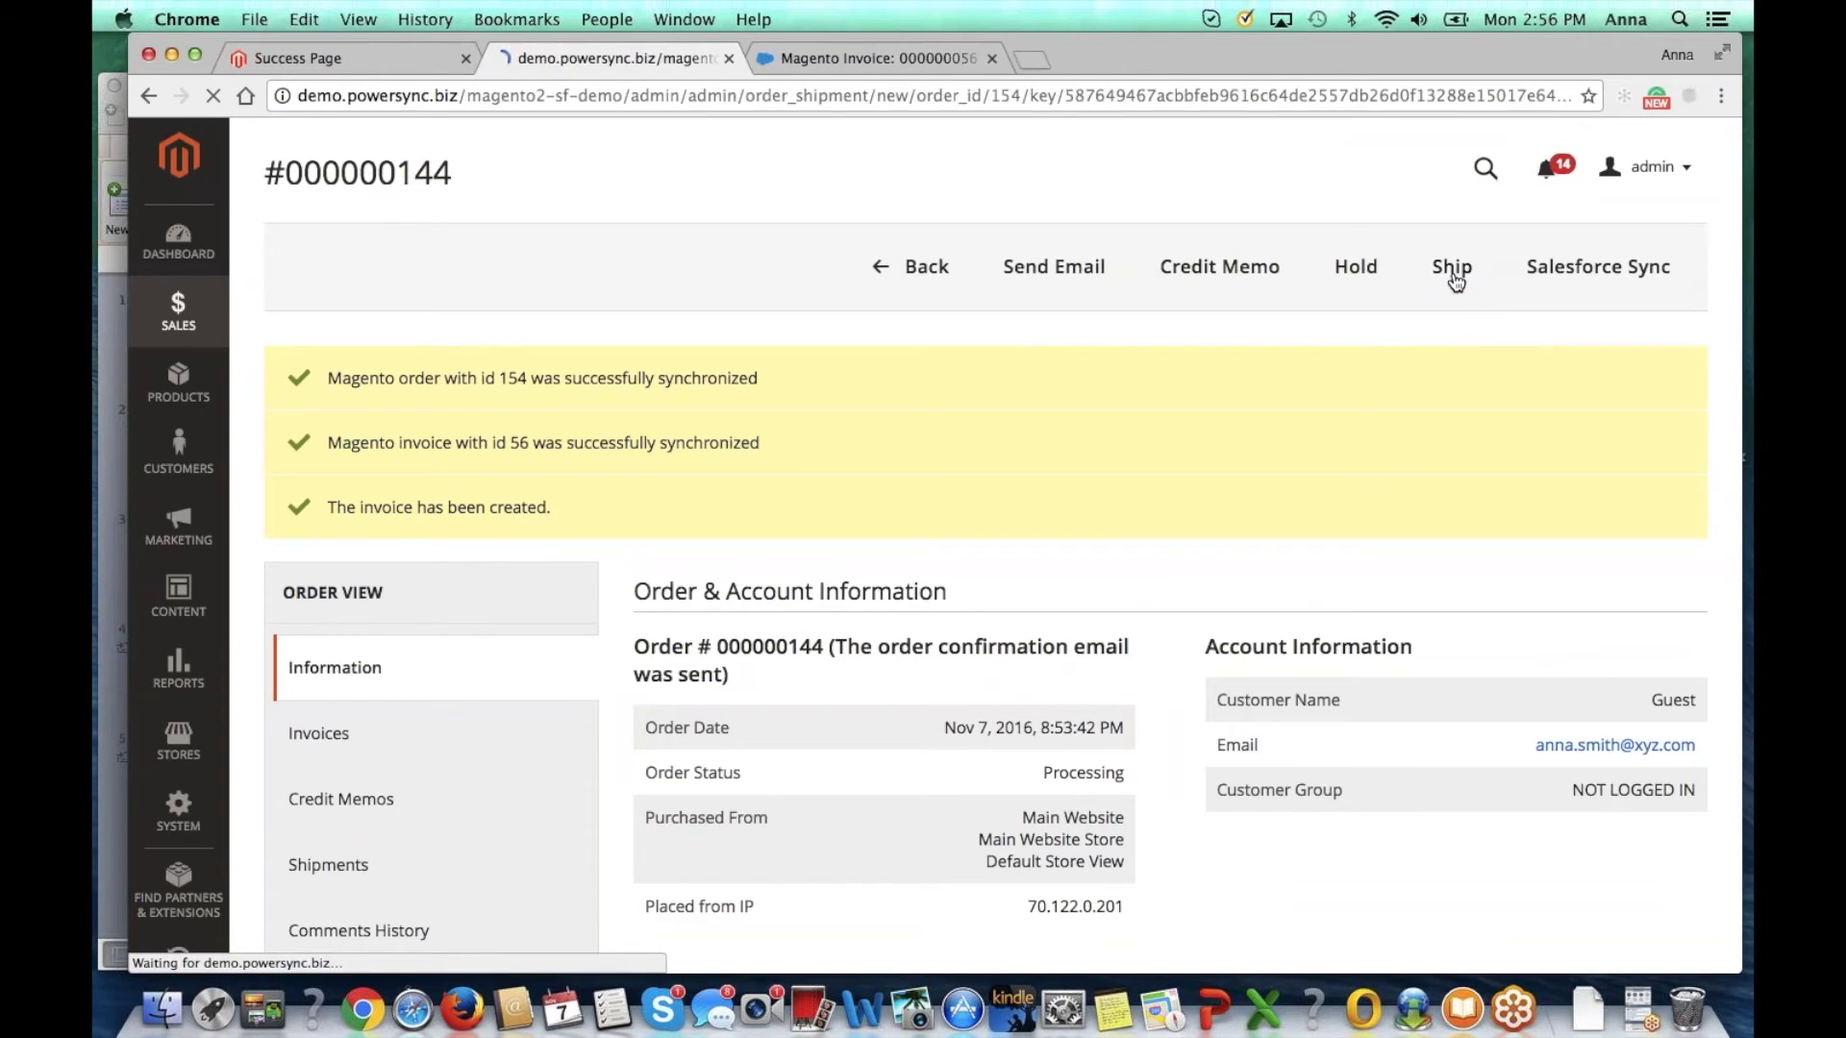
{"action": "scroll", "coordinate": [1332, 596], "scroll_direction": "down", "scroll_amount": 5}
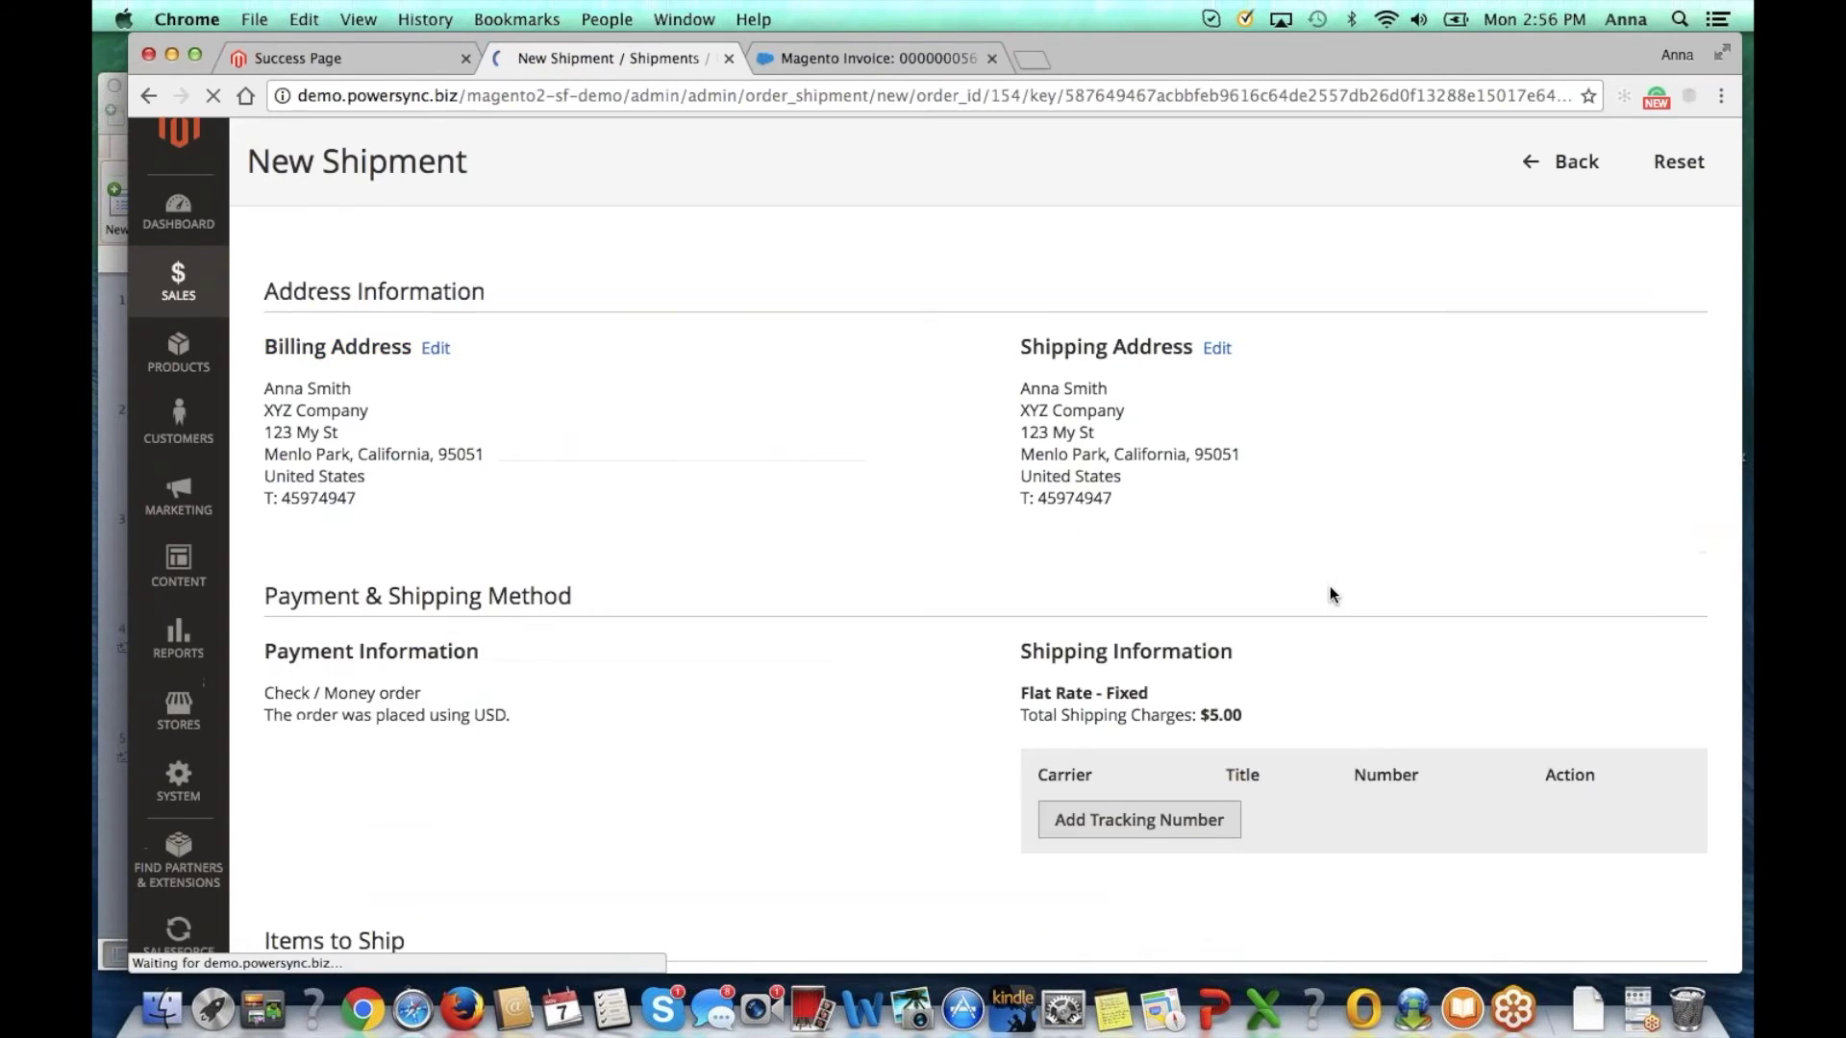
{"action": "left_click", "coordinate": [1156, 740]}
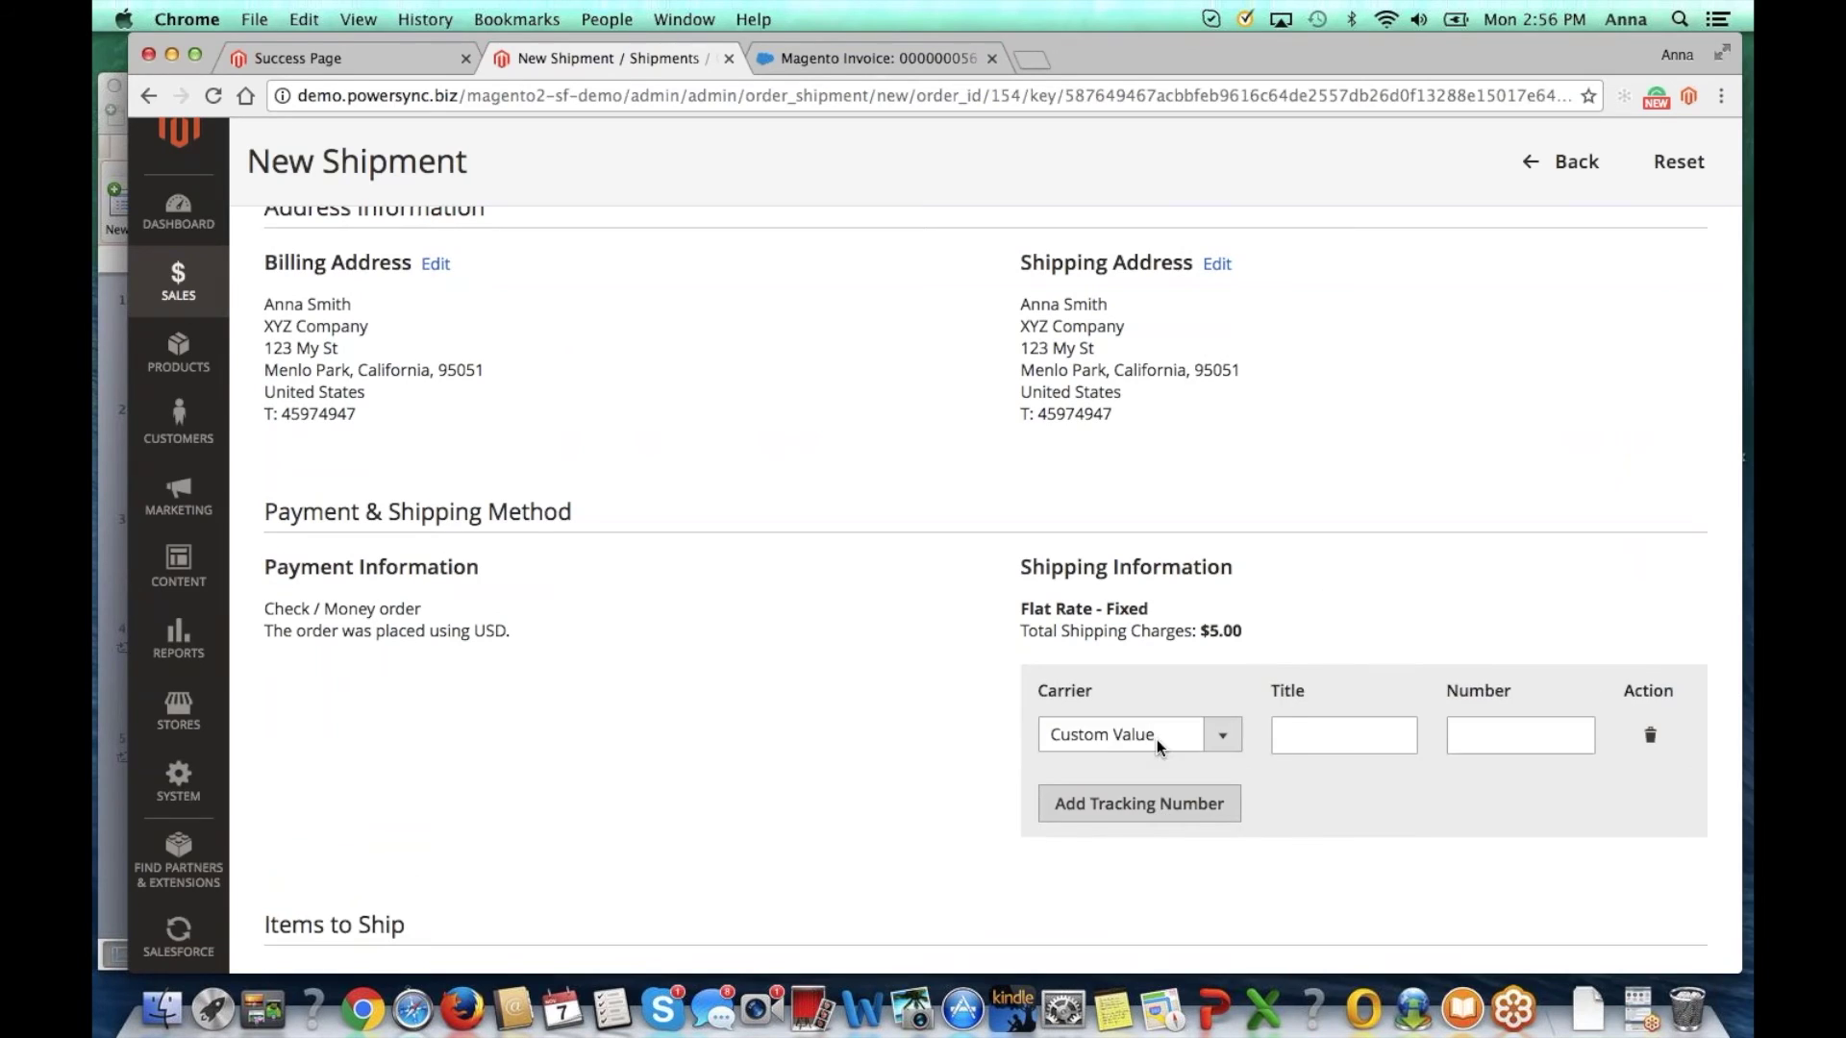
{"action": "left_click", "coordinate": [1156, 740]}
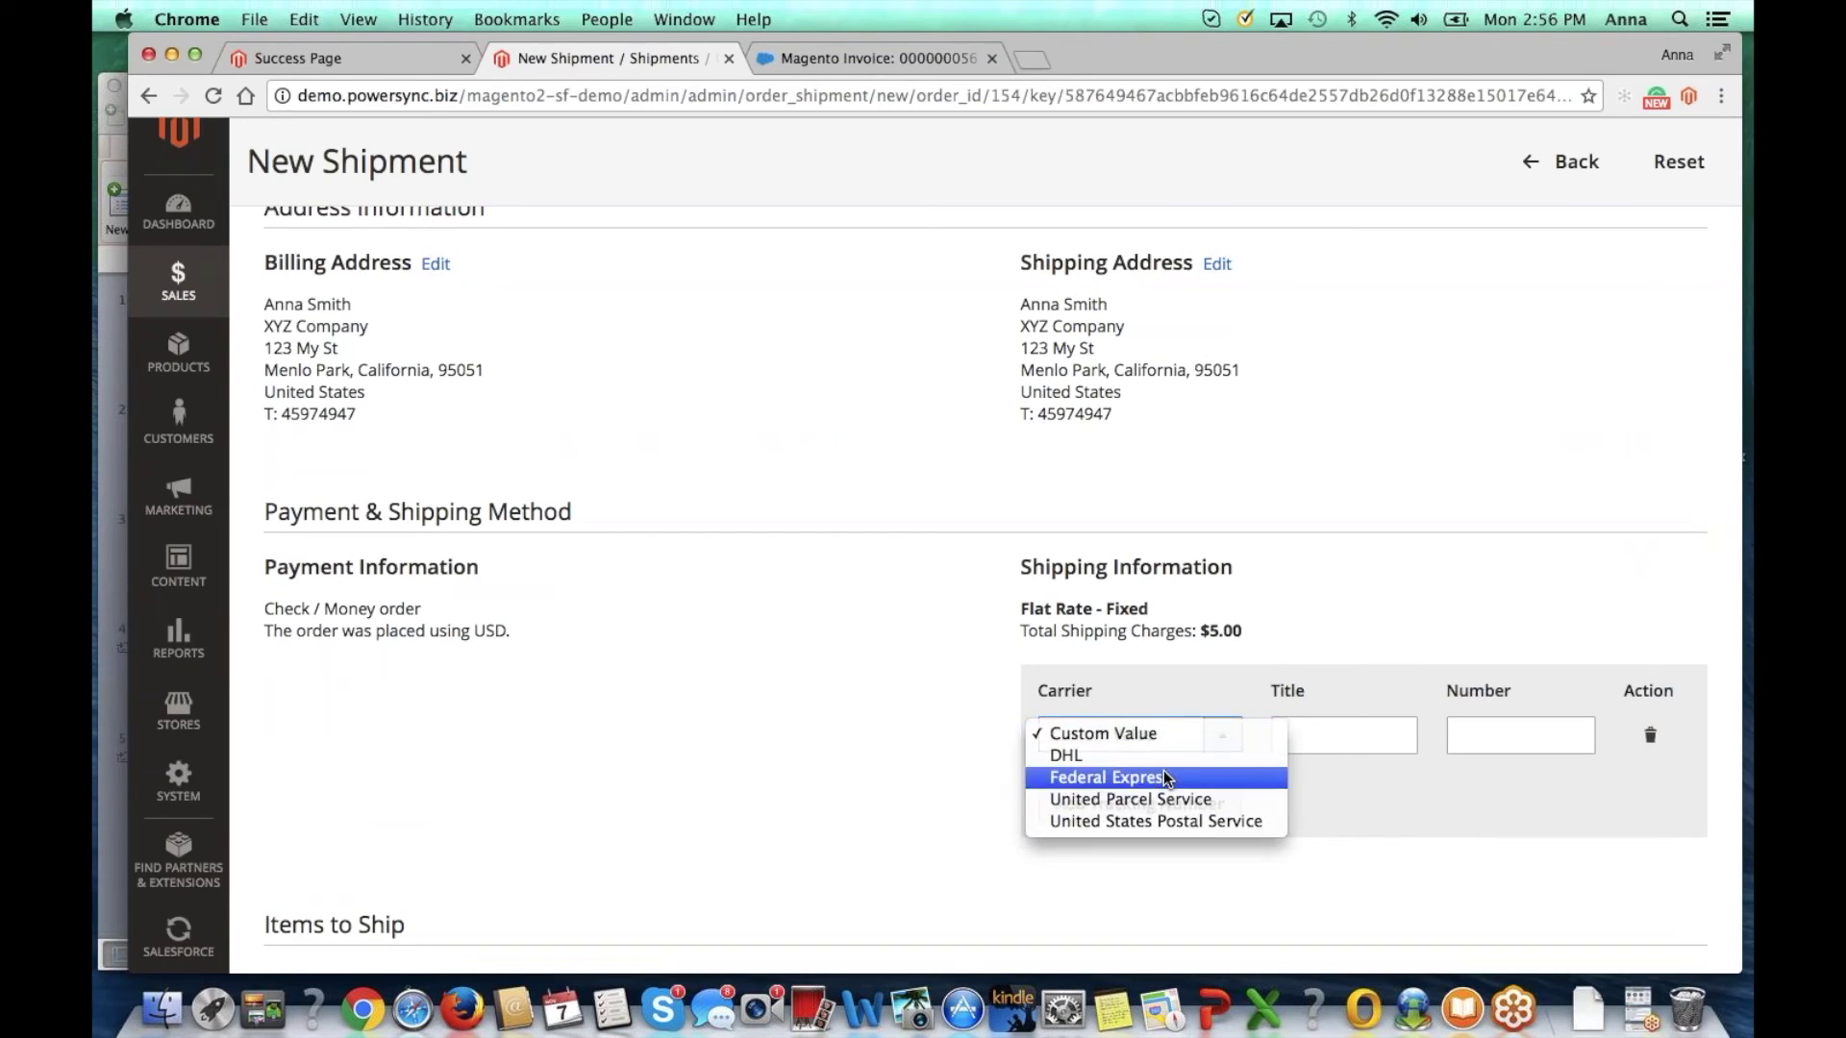
{"action": "left_click", "coordinate": [1164, 777]}
{"action": "left_click", "coordinate": [1570, 740]}
{"action": "type", "text": "rgjdhjkdhk"}
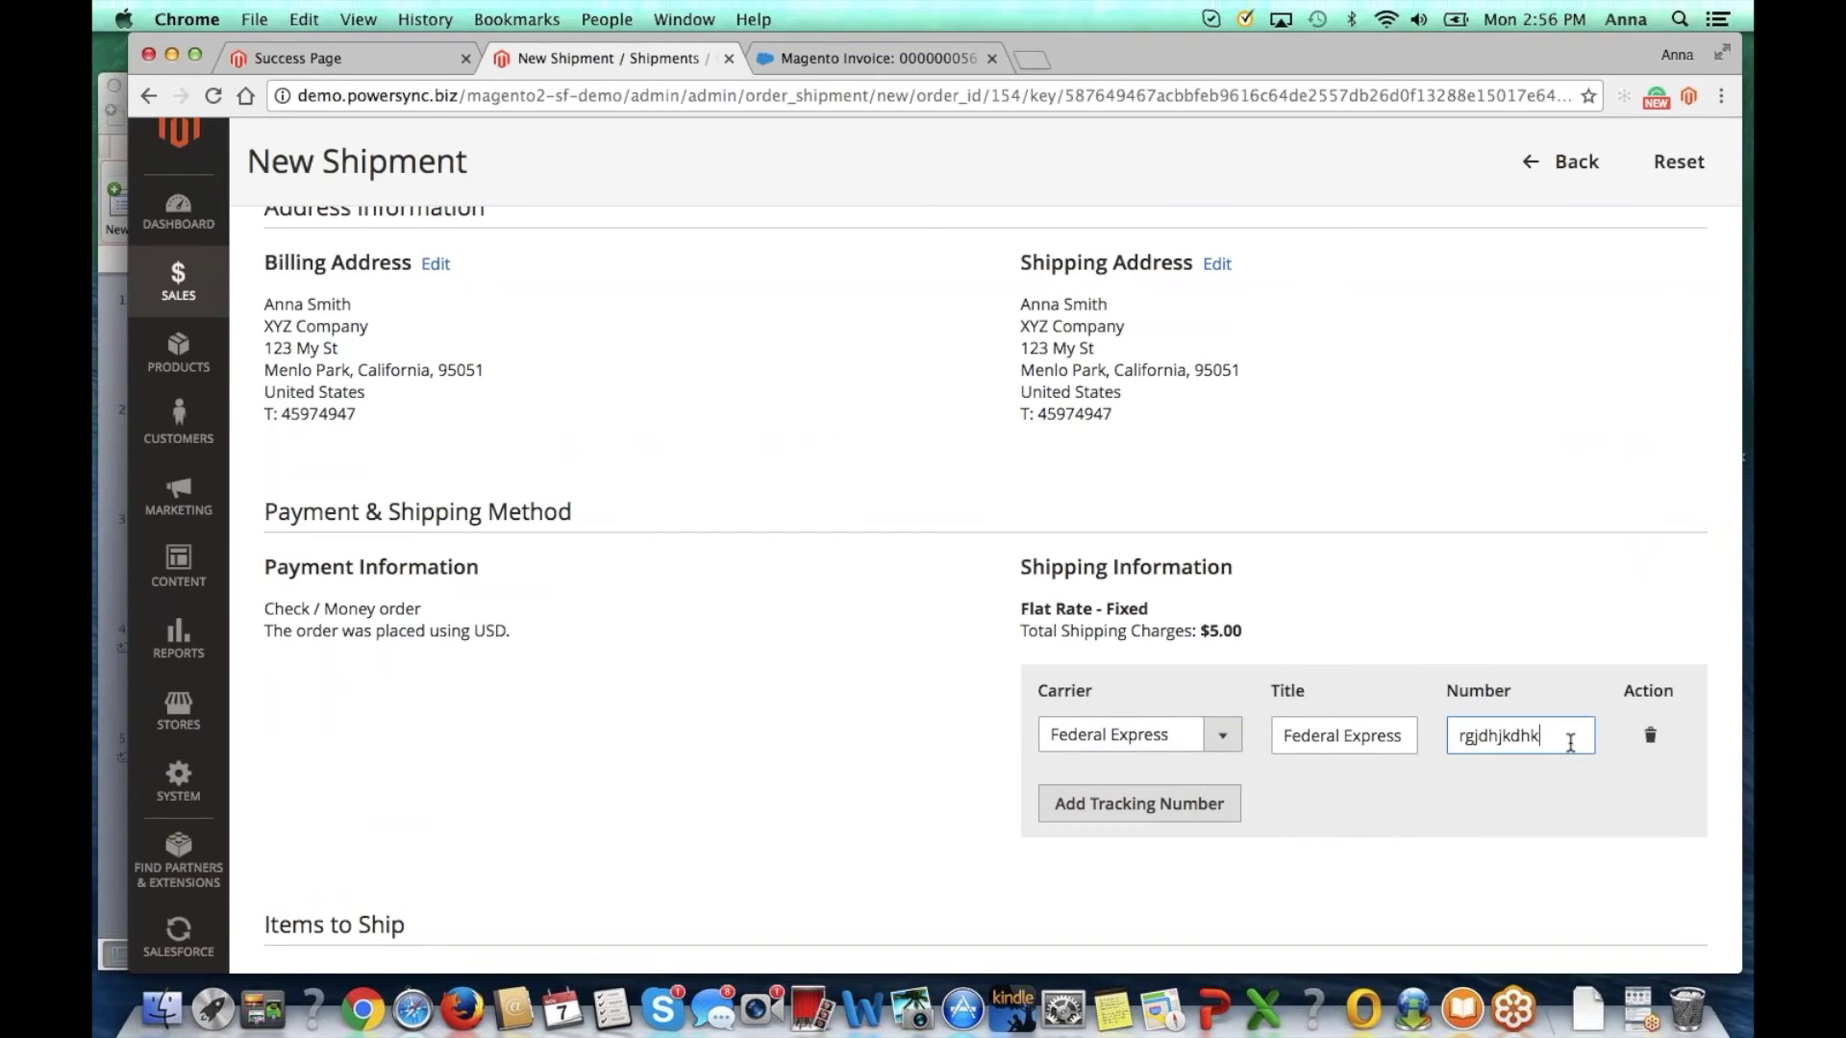
{"action": "scroll", "coordinate": [1538, 711], "scroll_direction": "down", "scroll_amount": 6}
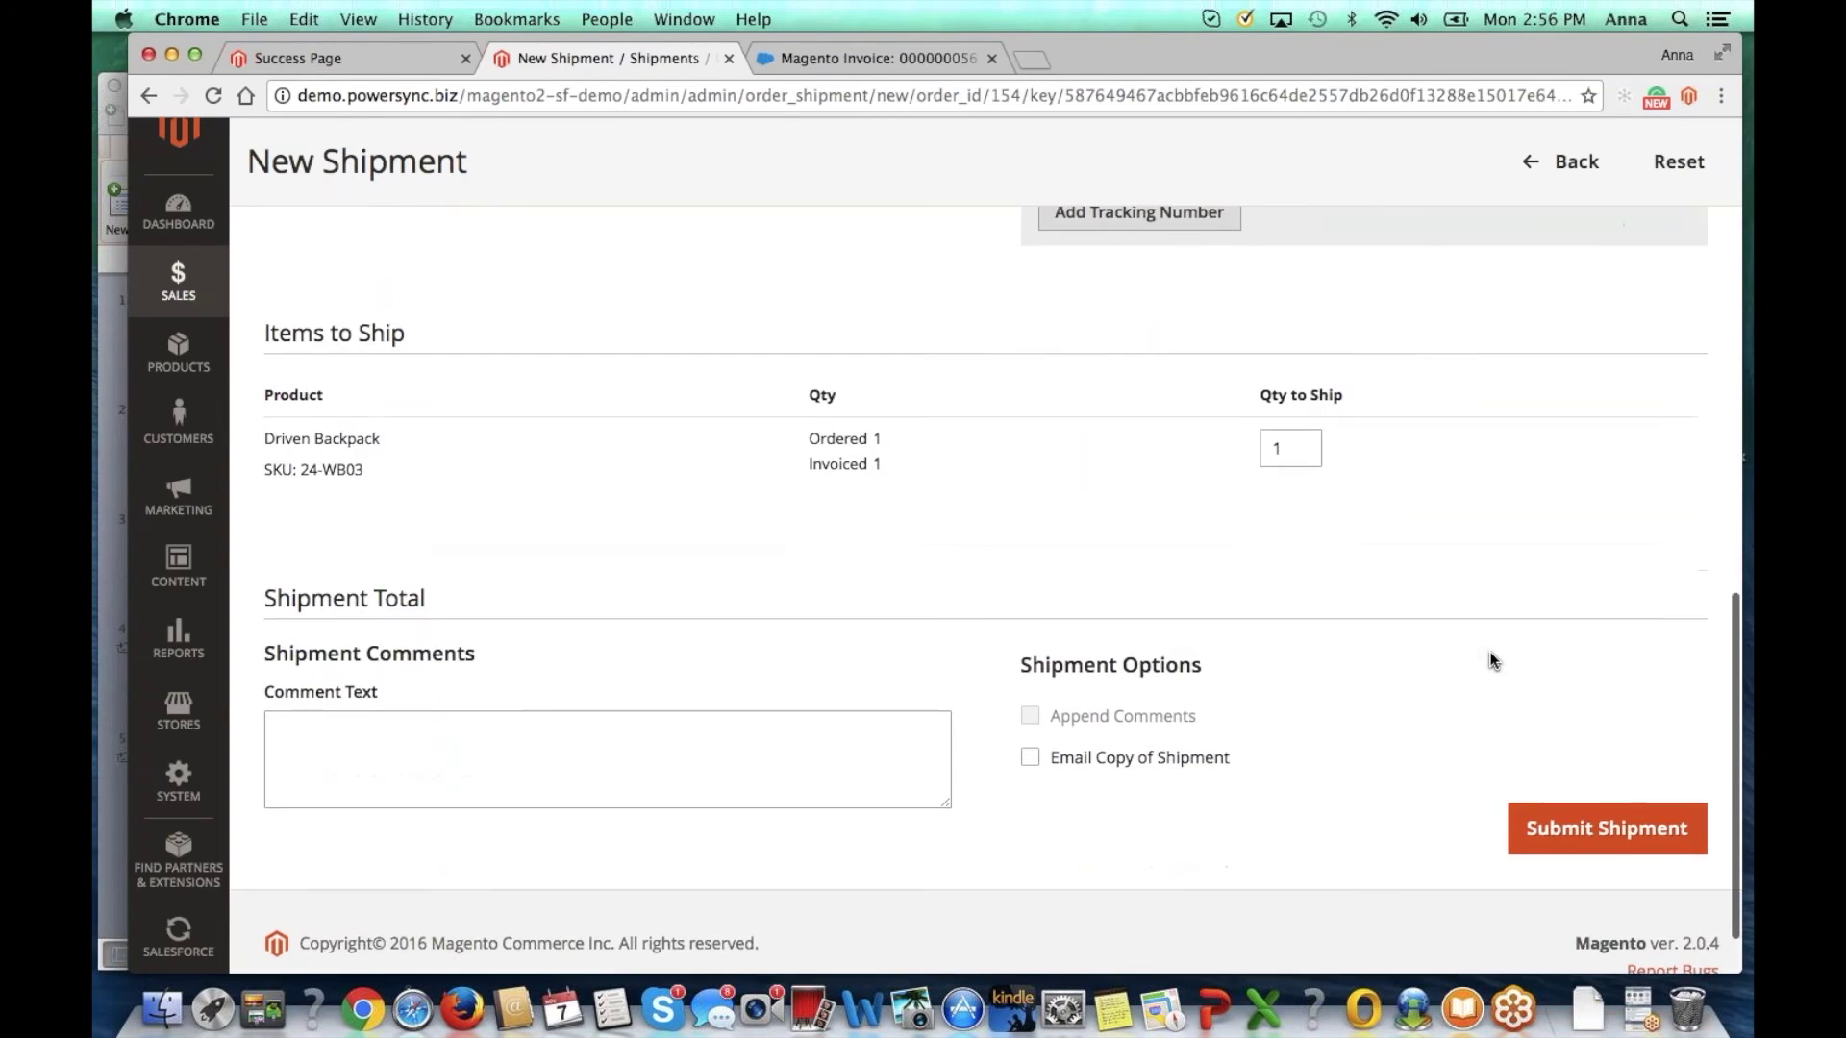
{"action": "left_click", "coordinate": [1558, 827]}
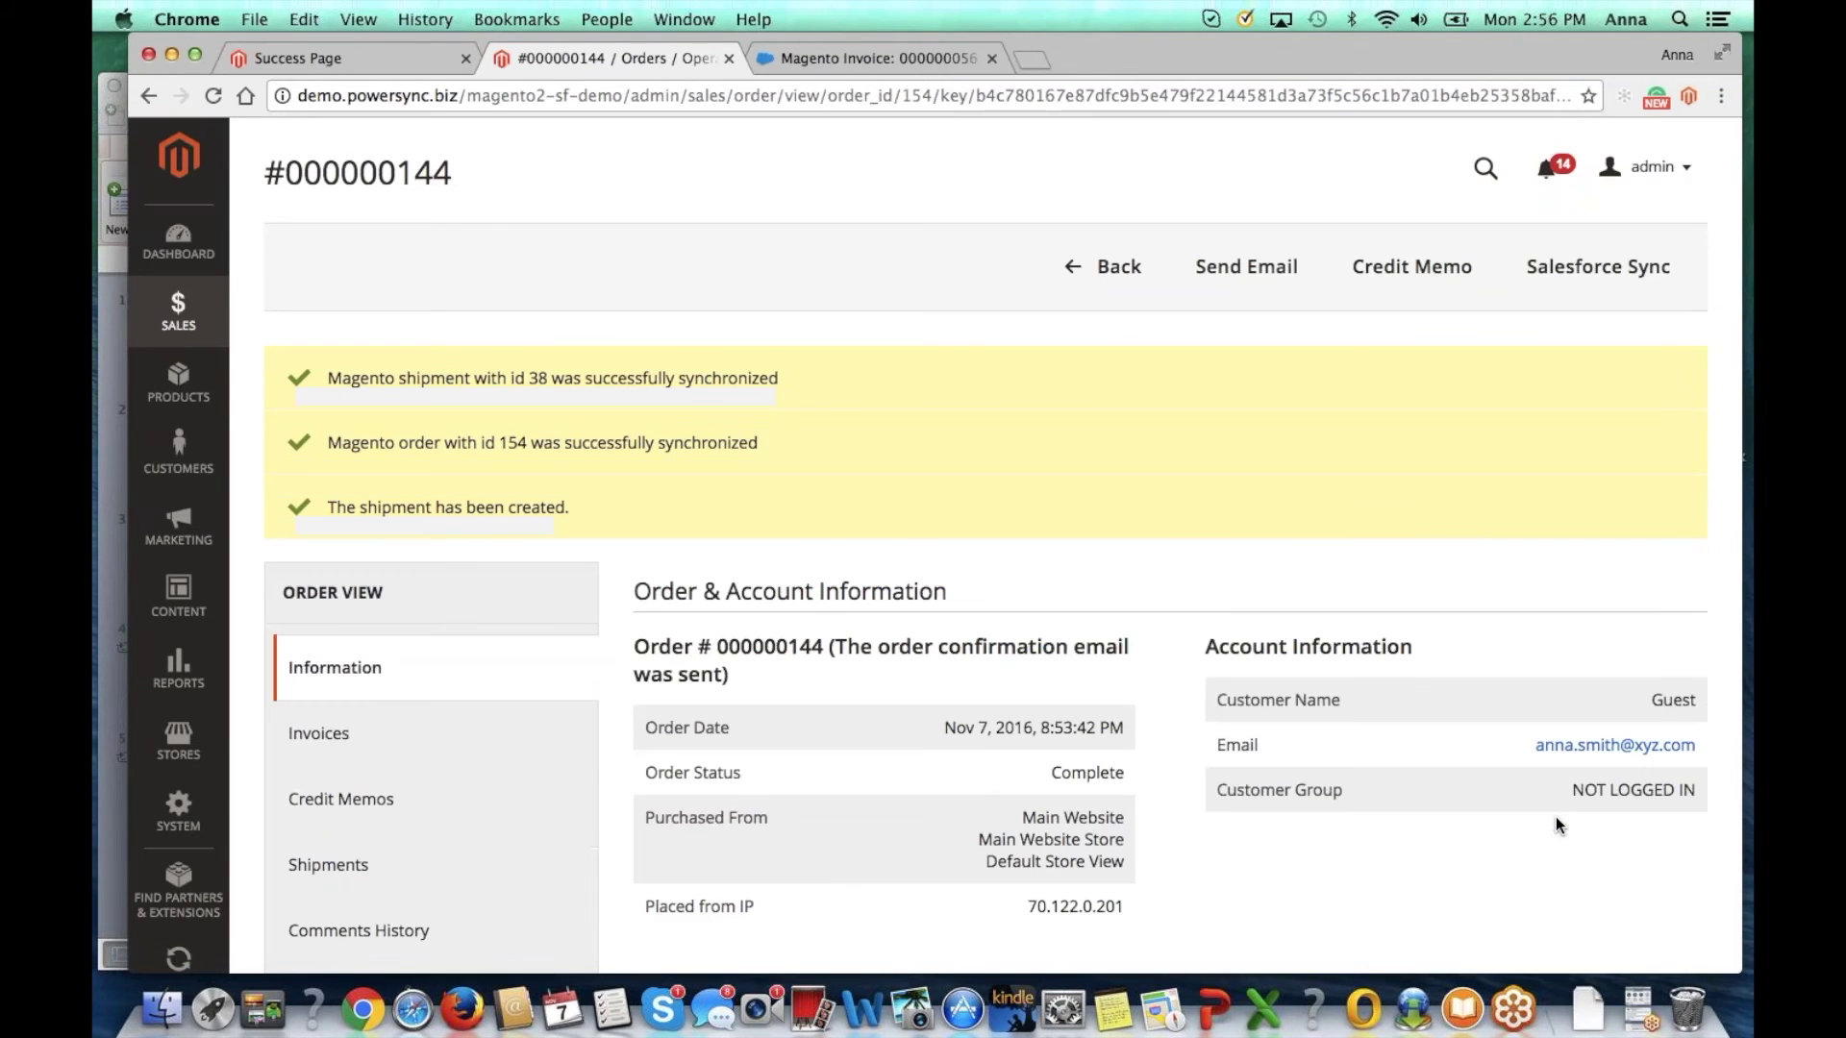
Step: From the invoice, go to the linked opportunity and open Magento Shipment 000000030
{"action": "left_click", "coordinate": [853, 60]}
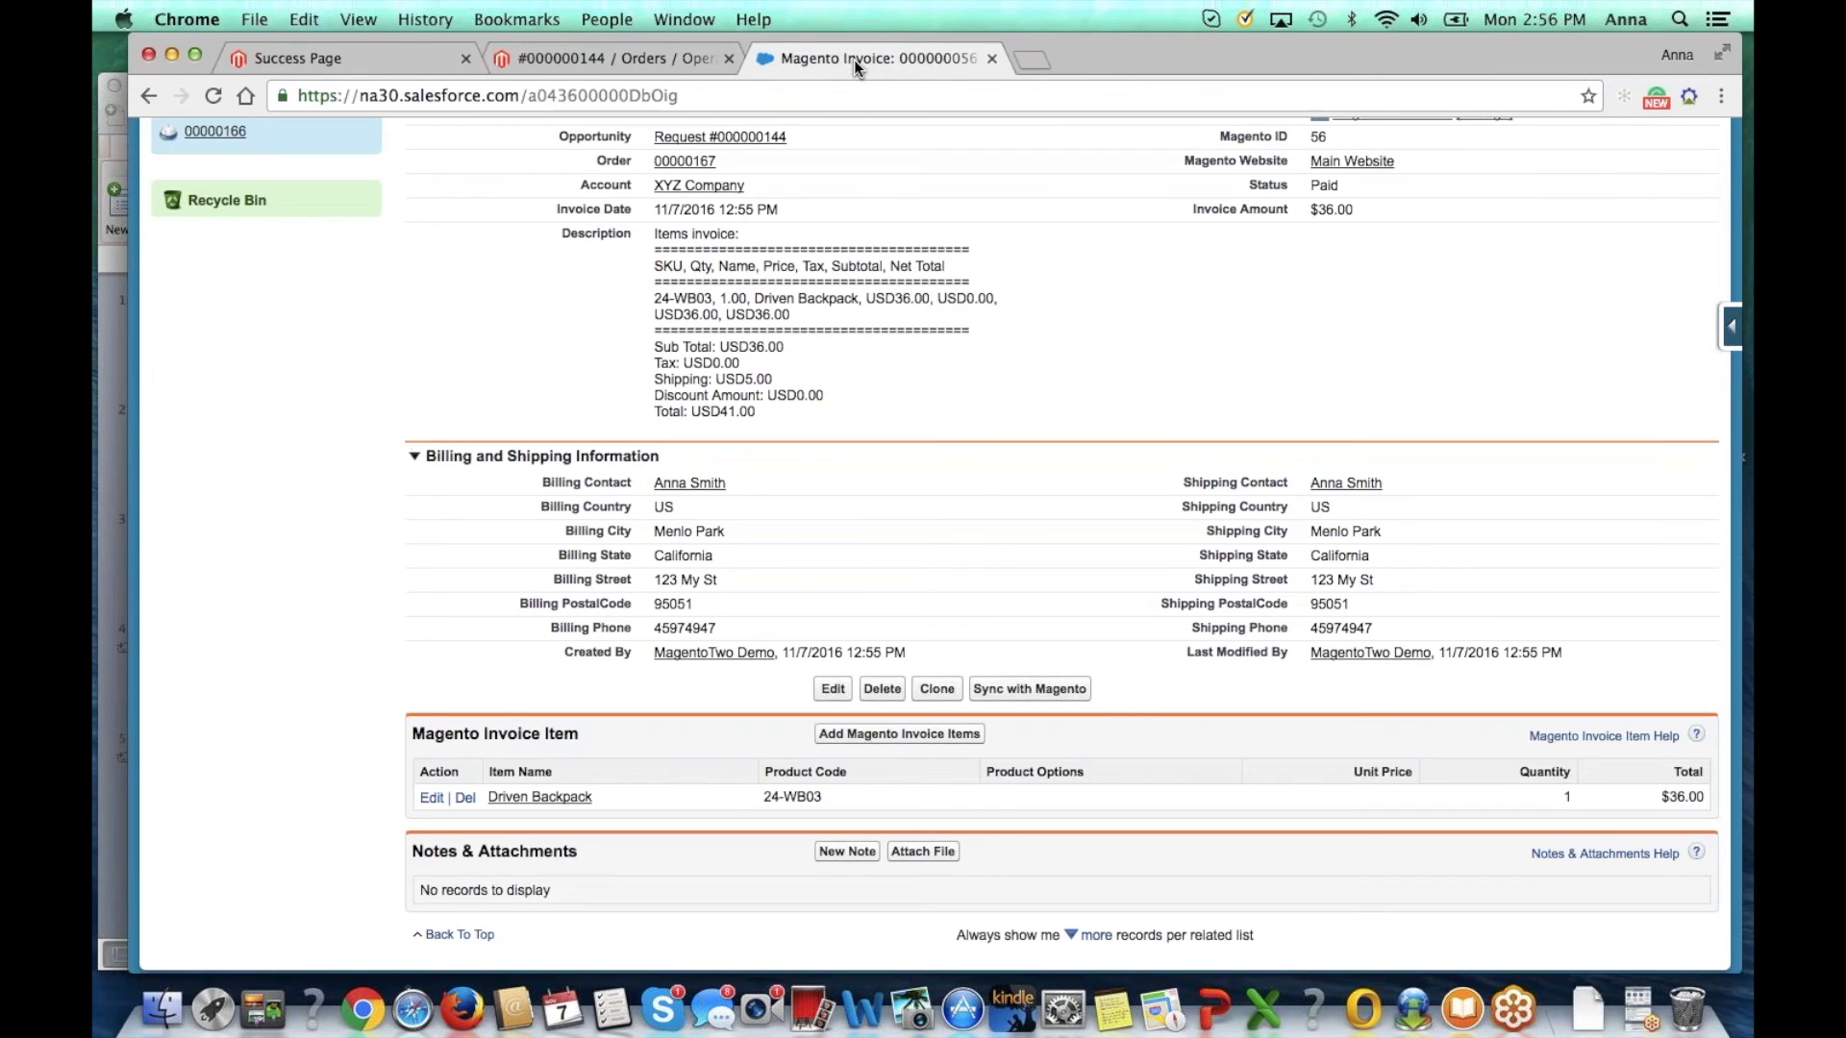
{"action": "scroll", "coordinate": [741, 481], "scroll_direction": "up", "scroll_amount": 5}
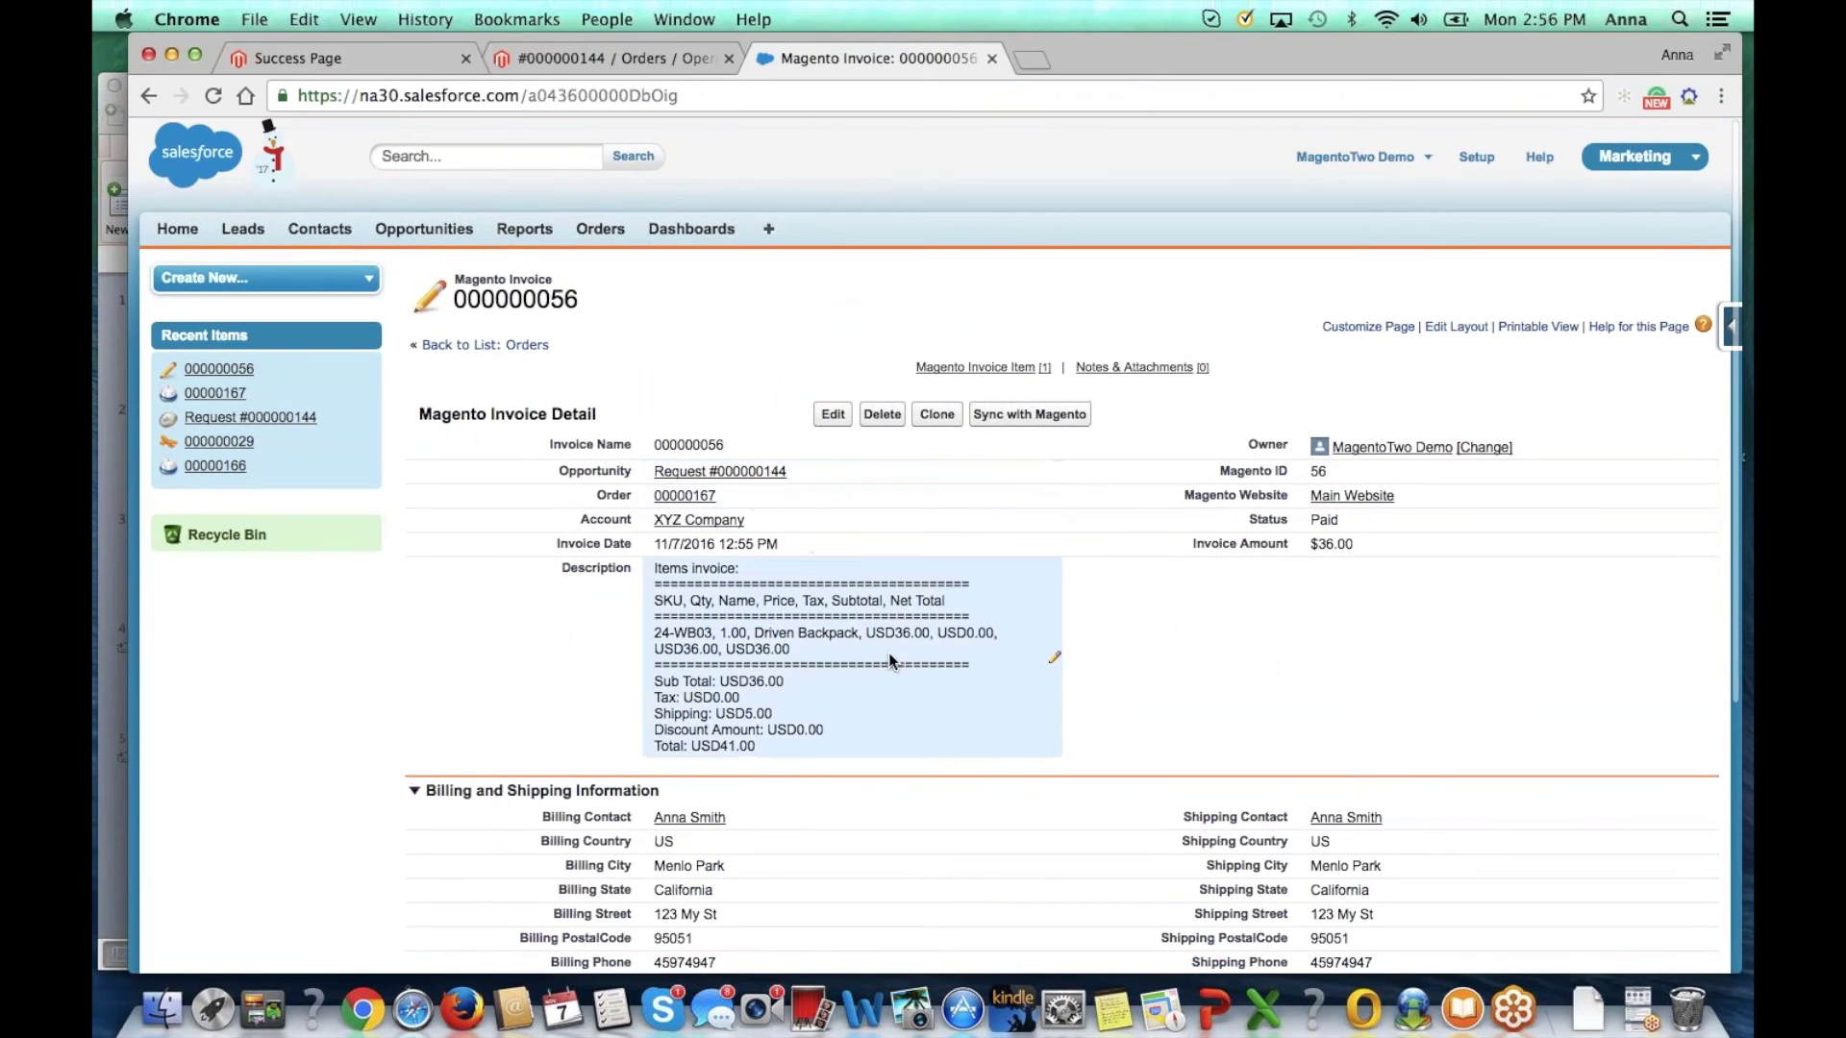
{"action": "scroll", "coordinate": [888, 660], "scroll_direction": "down", "scroll_amount": 2}
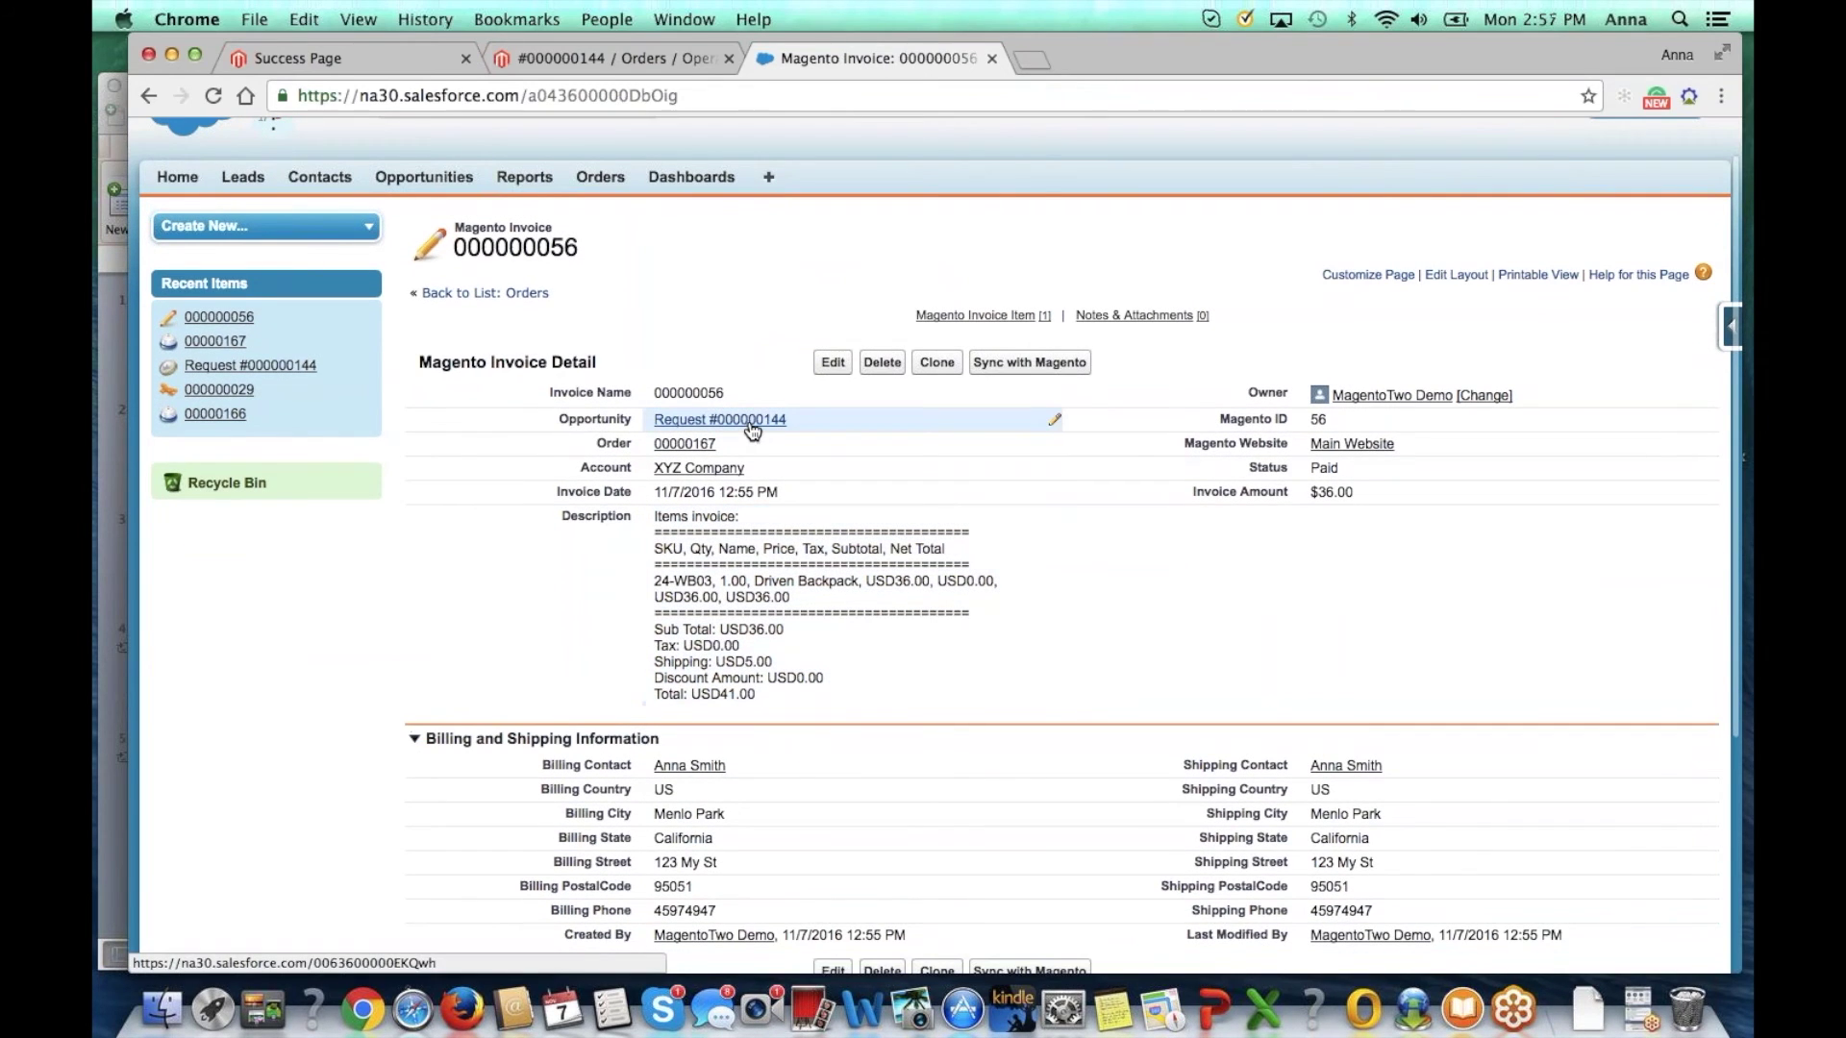
{"action": "left_click", "coordinate": [752, 428]}
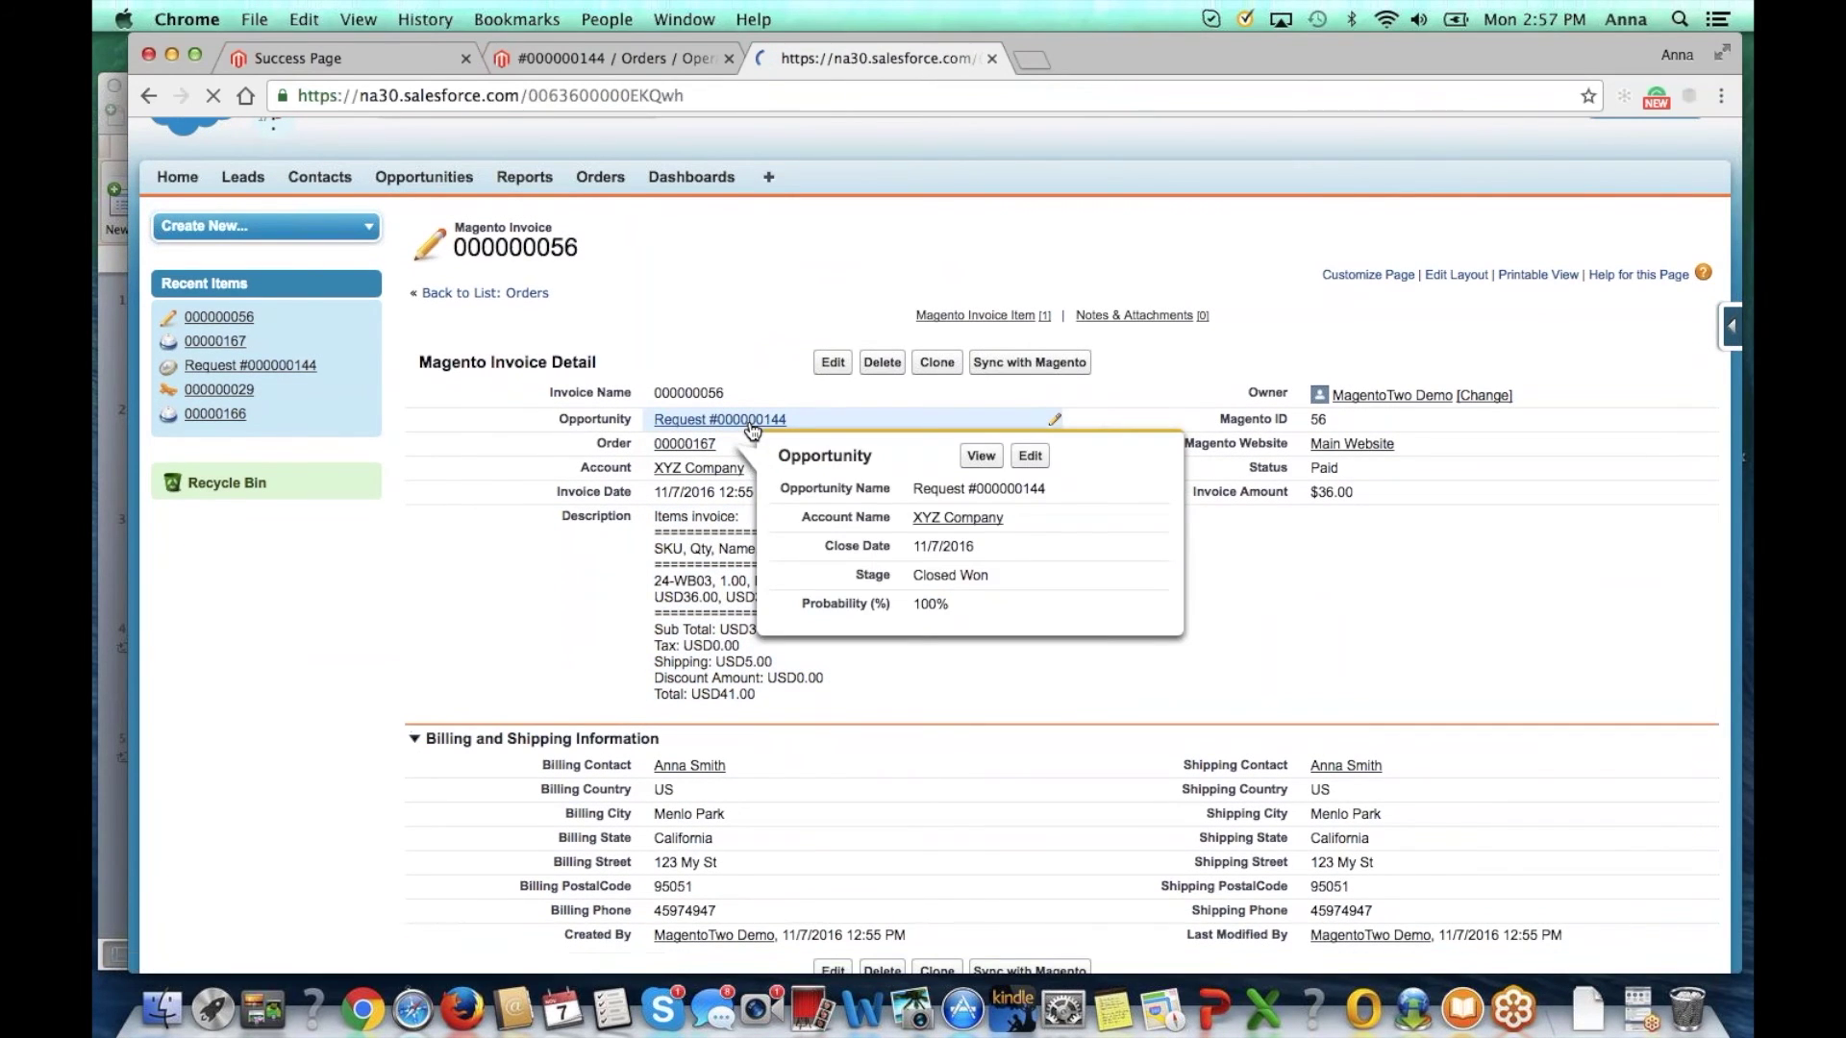
{"action": "scroll", "coordinate": [791, 702], "scroll_direction": "down", "scroll_amount": 10}
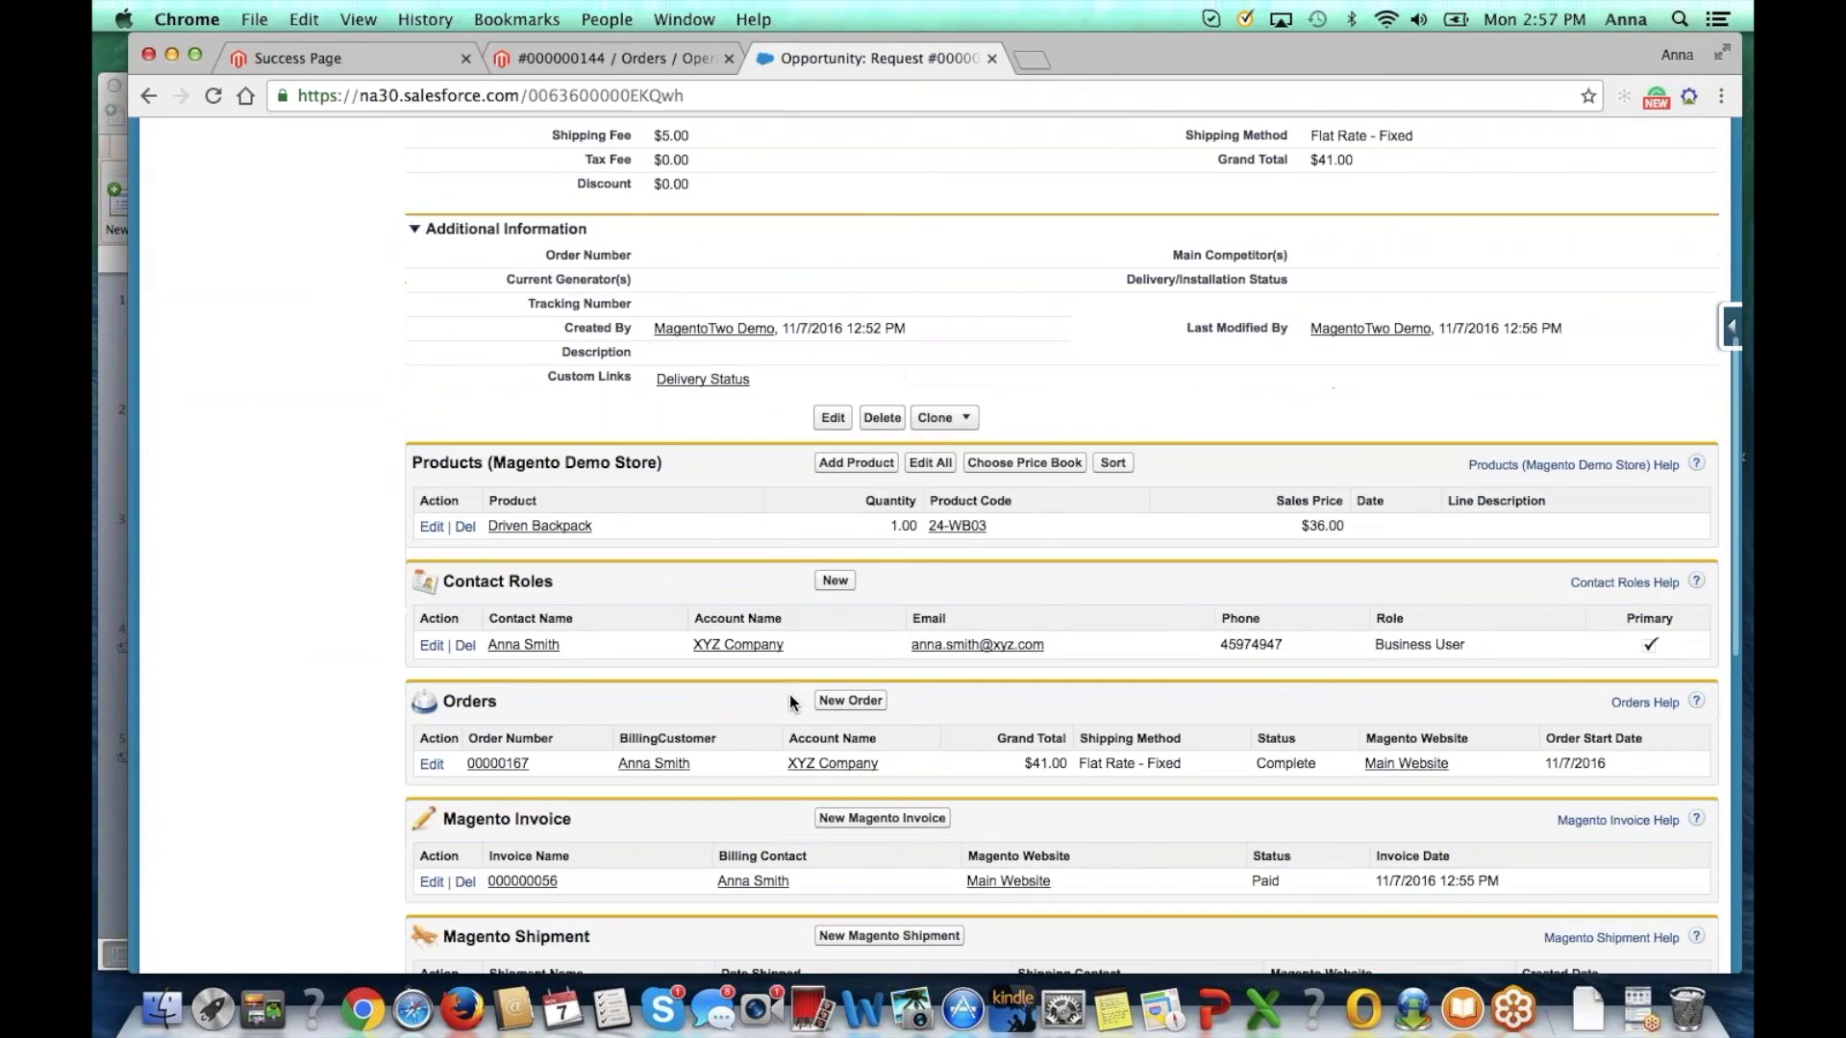
{"action": "scroll", "coordinate": [791, 702], "scroll_direction": "down", "scroll_amount": 2}
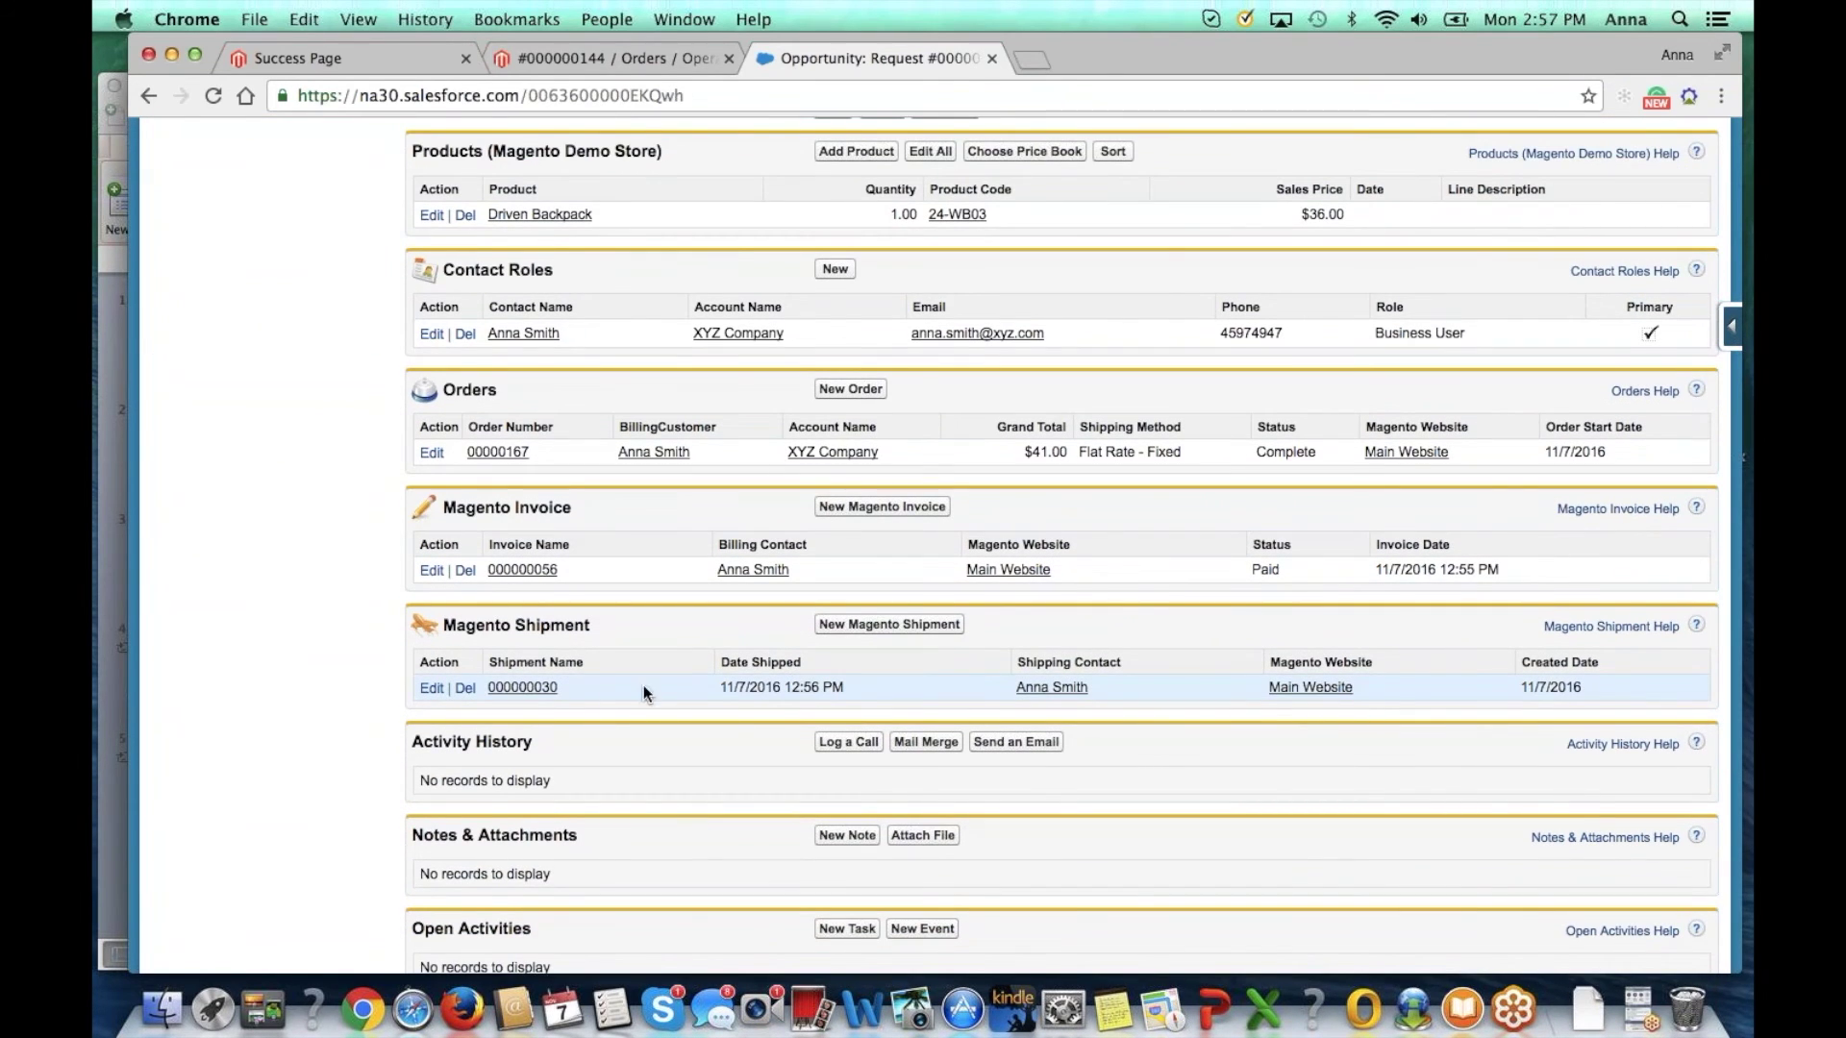
{"action": "left_click", "coordinate": [524, 688]}
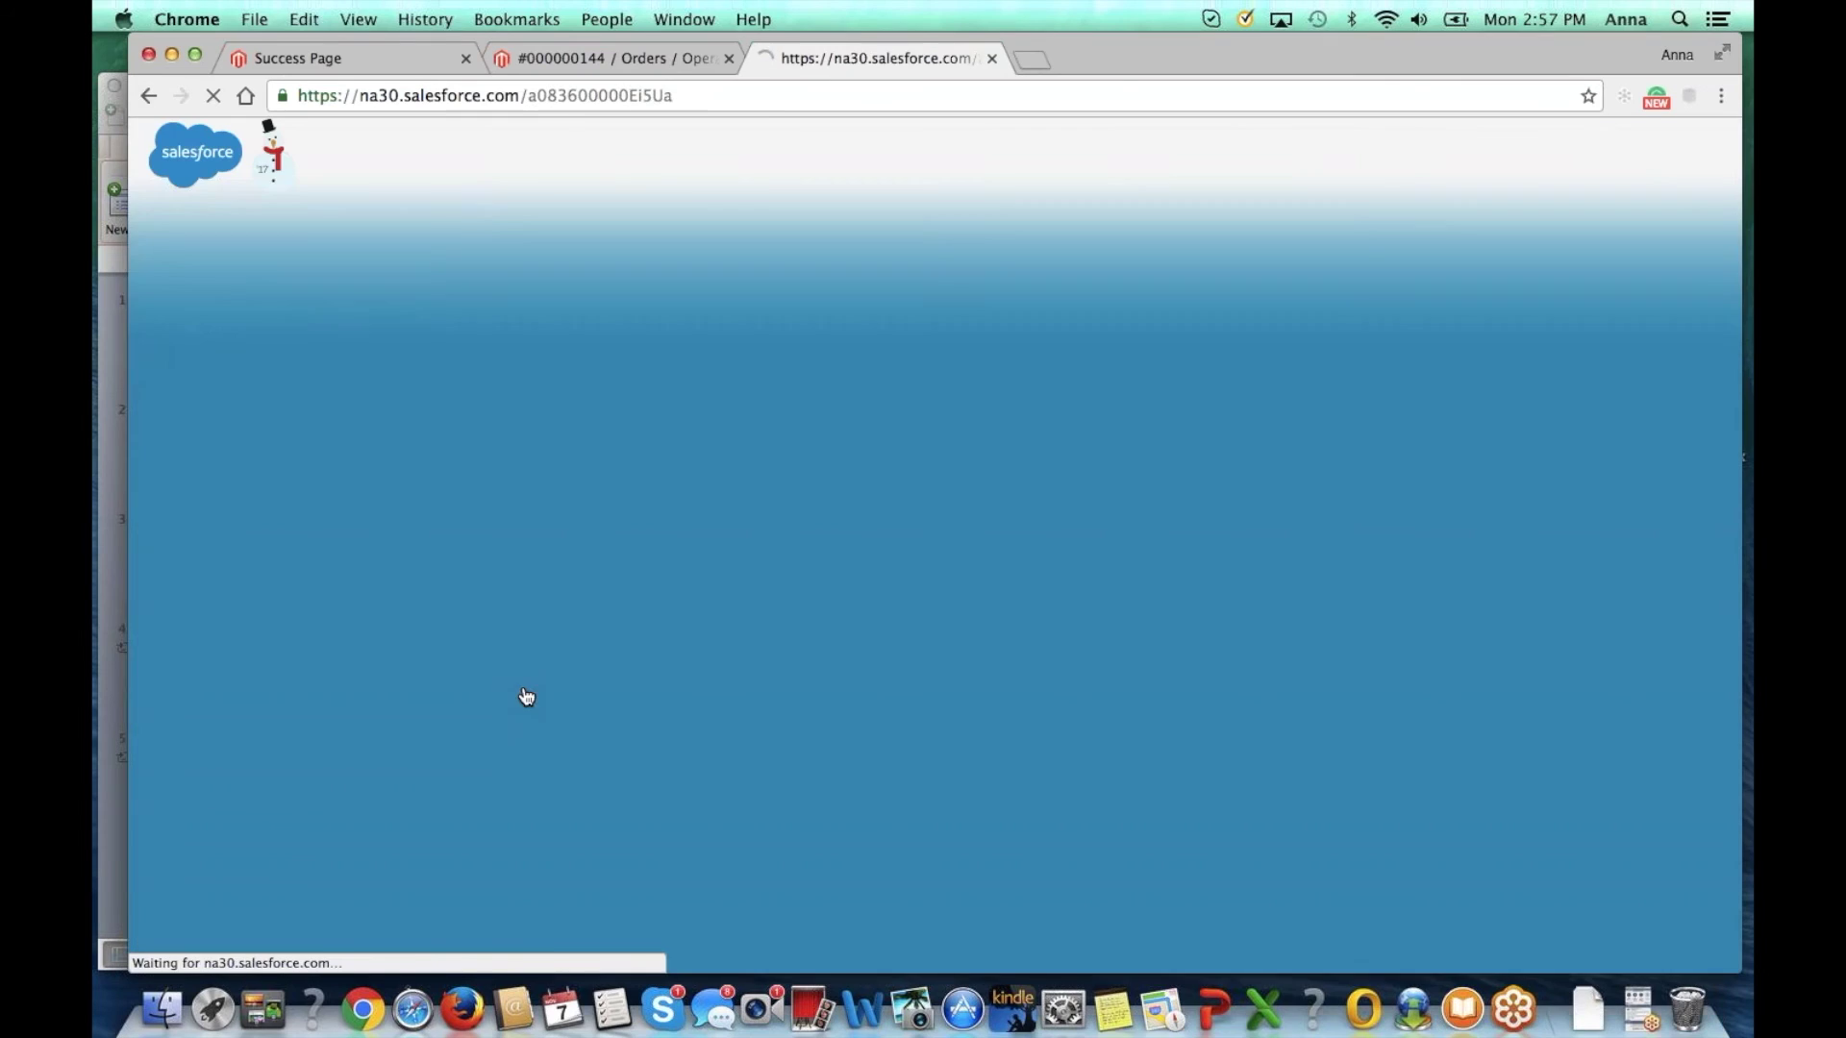
{"action": "scroll", "coordinate": [1125, 656], "scroll_direction": "down", "scroll_amount": 5}
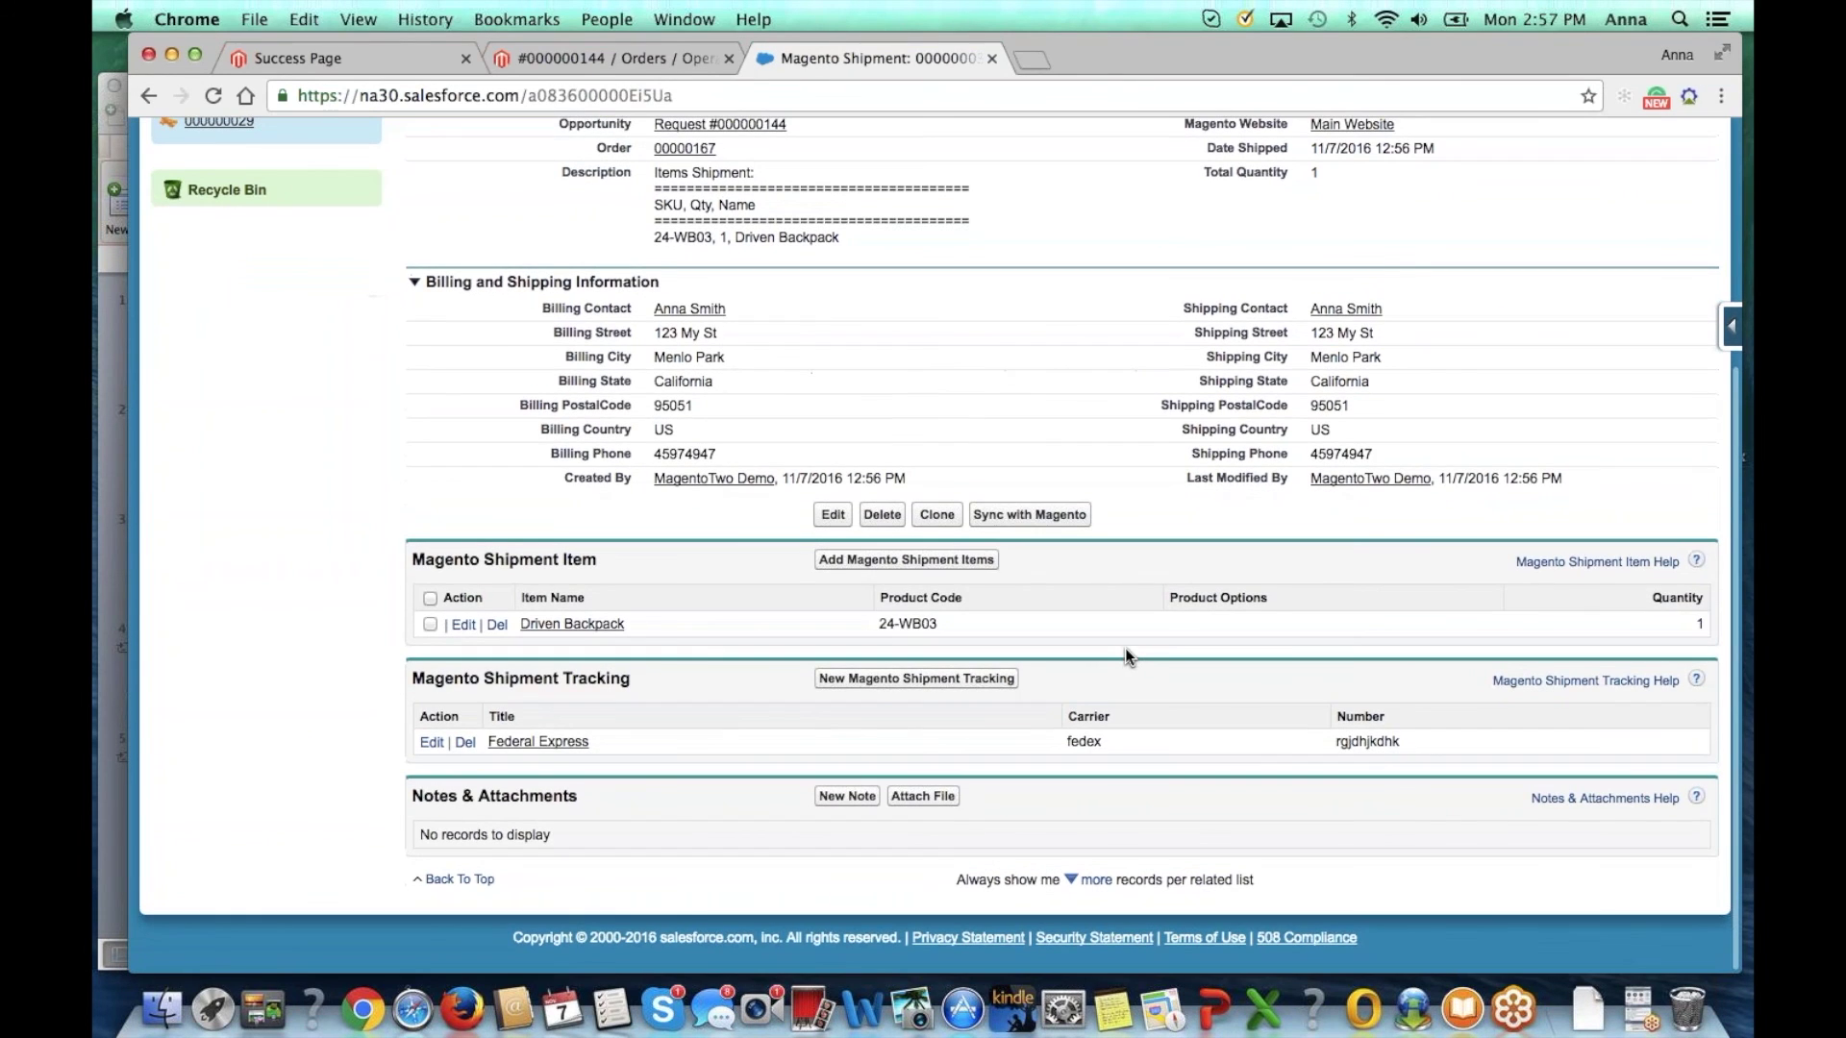